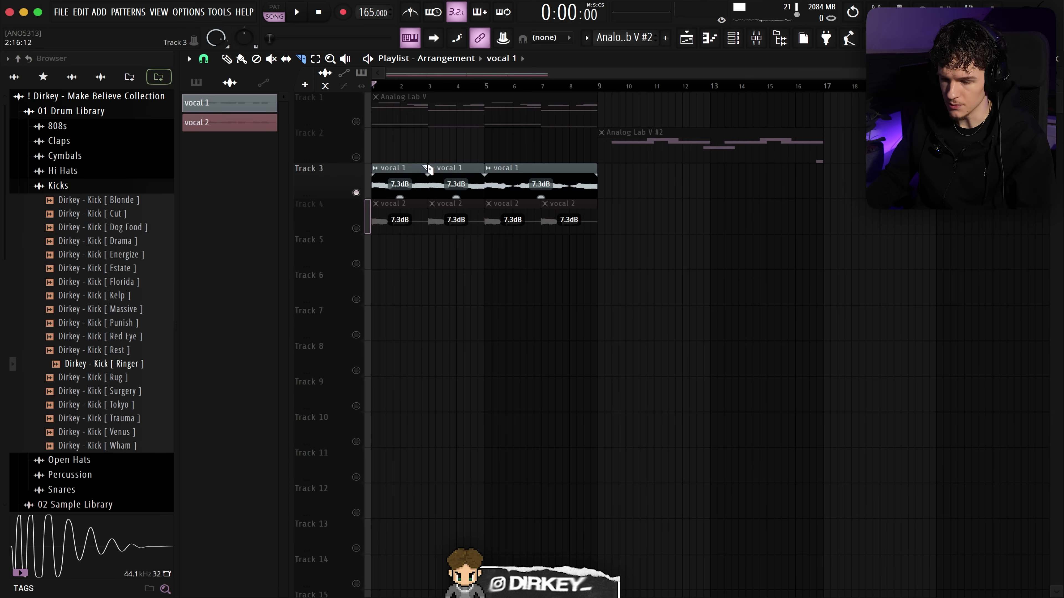
# Make the second vocal 1 clip on Track 3 unique.
pyautogui.click(226, 58)
pyautogui.click(432, 168)
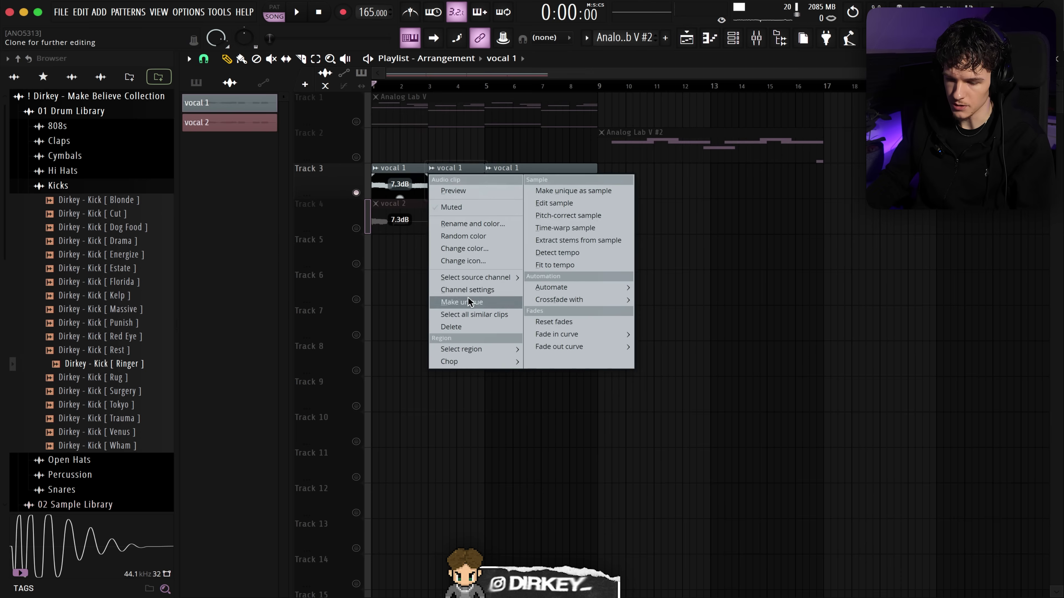
pyautogui.click(463, 295)
# Set the unique vocal 1 #2 clip's time-stretching mode to Auto and also use that clip as the fourth one on Track 3.
pyautogui.press('space')
pyautogui.doubleClick(451, 173)
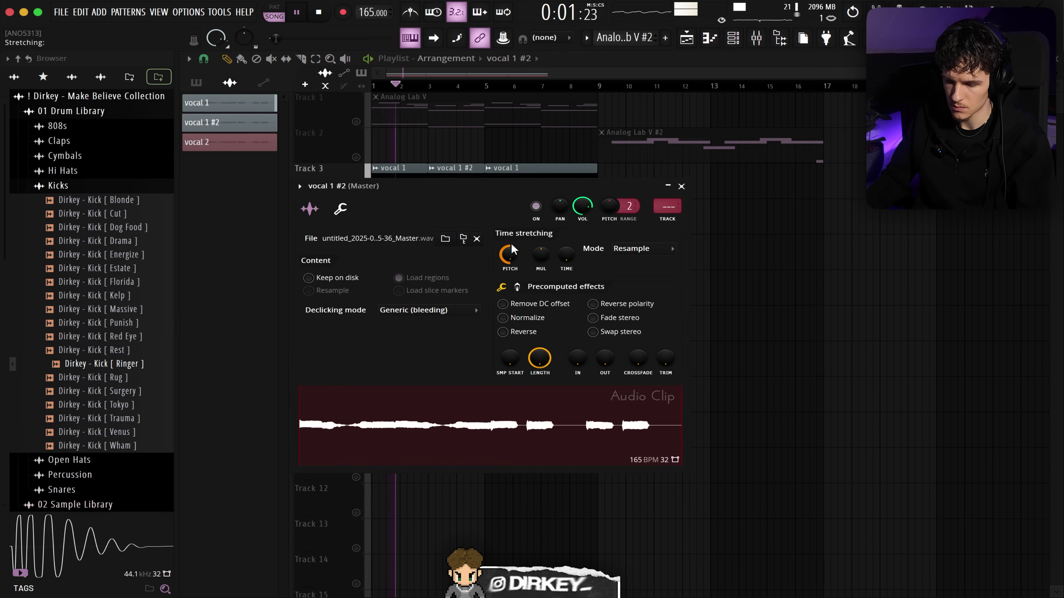
pyautogui.click(644, 249)
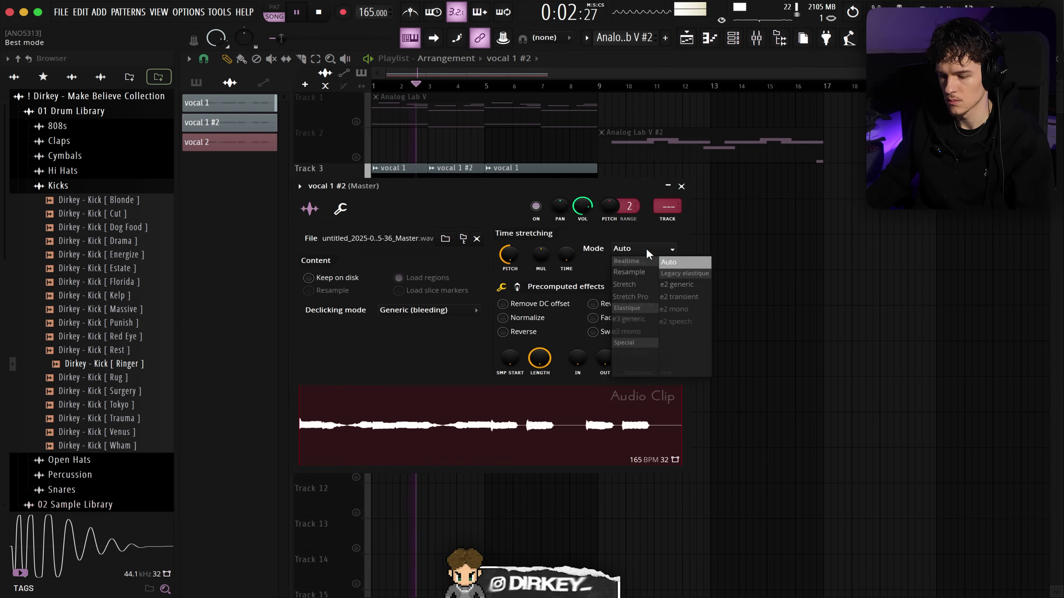
pyautogui.click(637, 285)
pyautogui.click(510, 177)
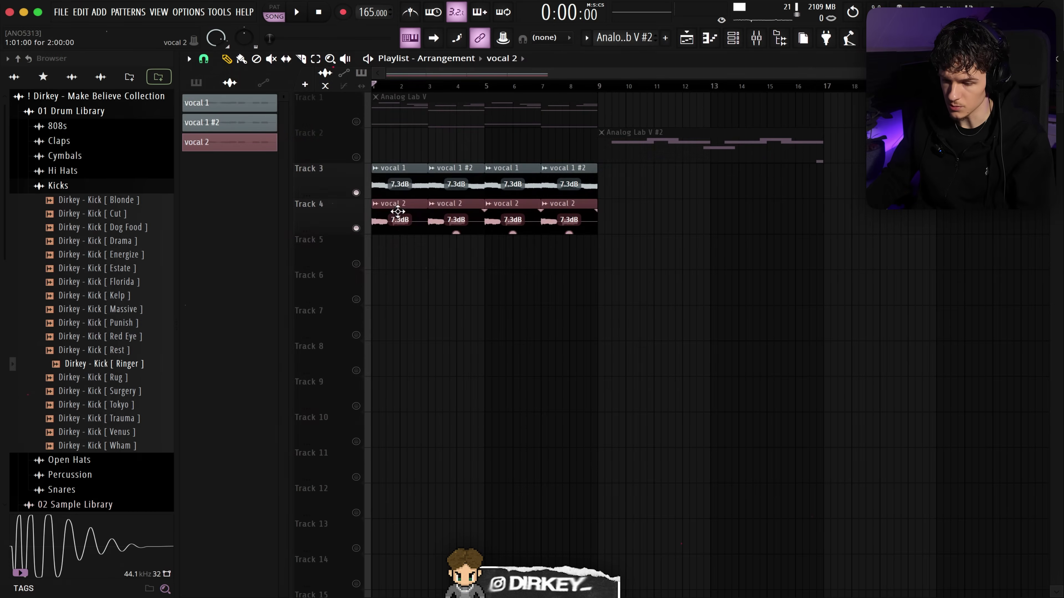
# Pan the vocal 1 #2 mixer track left and vocal 2 right, lower vocal 2's volume, and play the result.
pyautogui.doubleClick(398, 210)
pyautogui.press('F9')
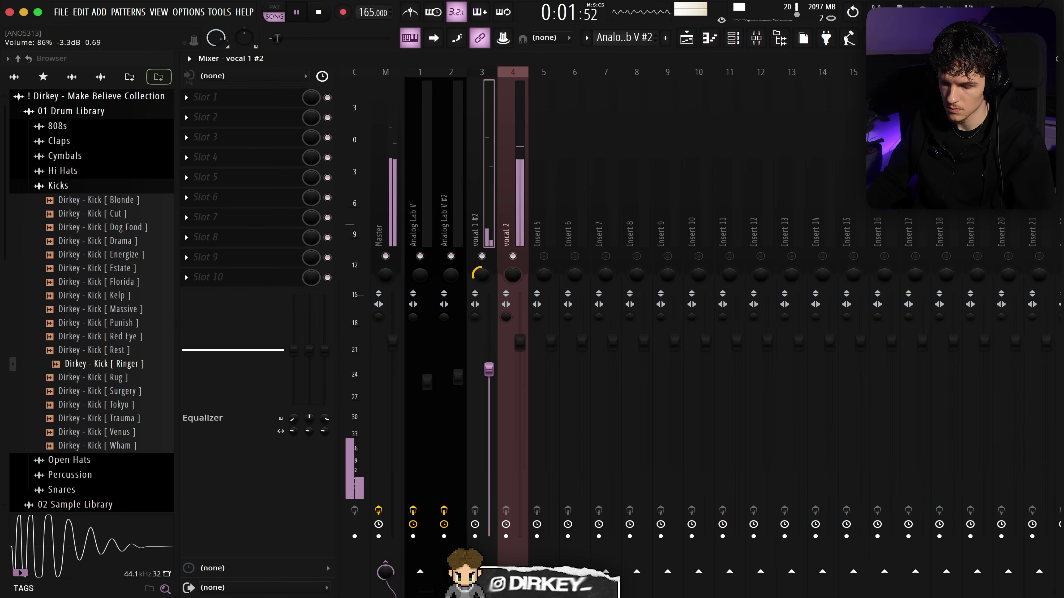
pyautogui.click(520, 239)
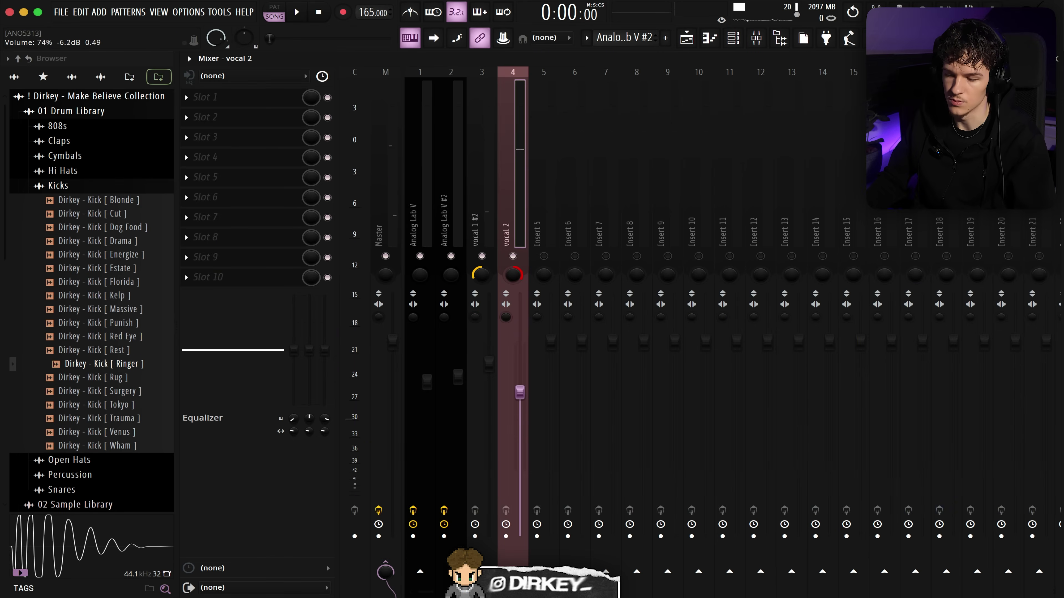
pyautogui.press('space')
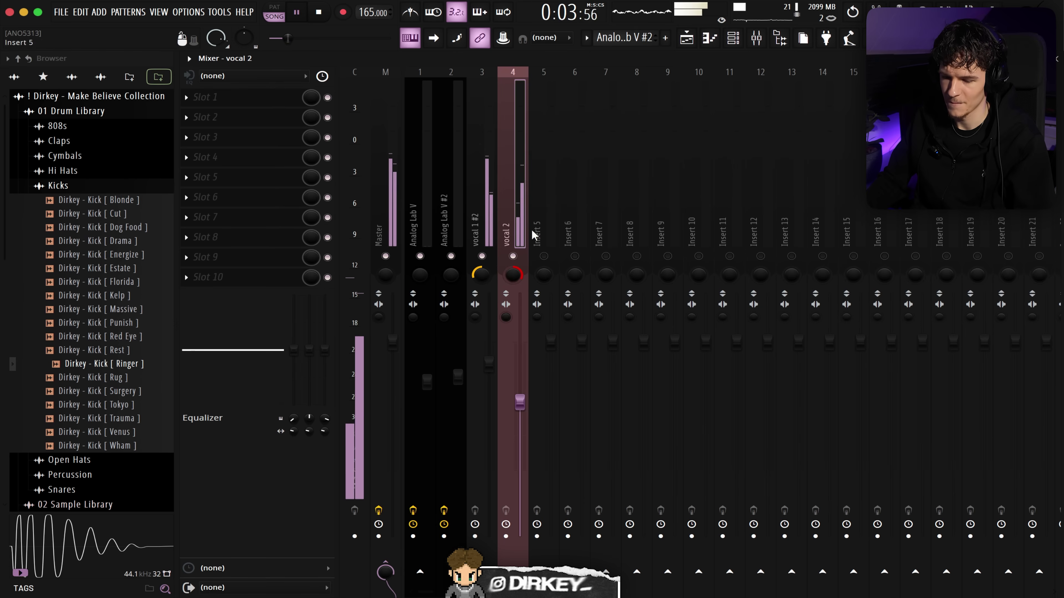
pyautogui.press('F9')
pyautogui.press('Escape')
pyautogui.press('space')
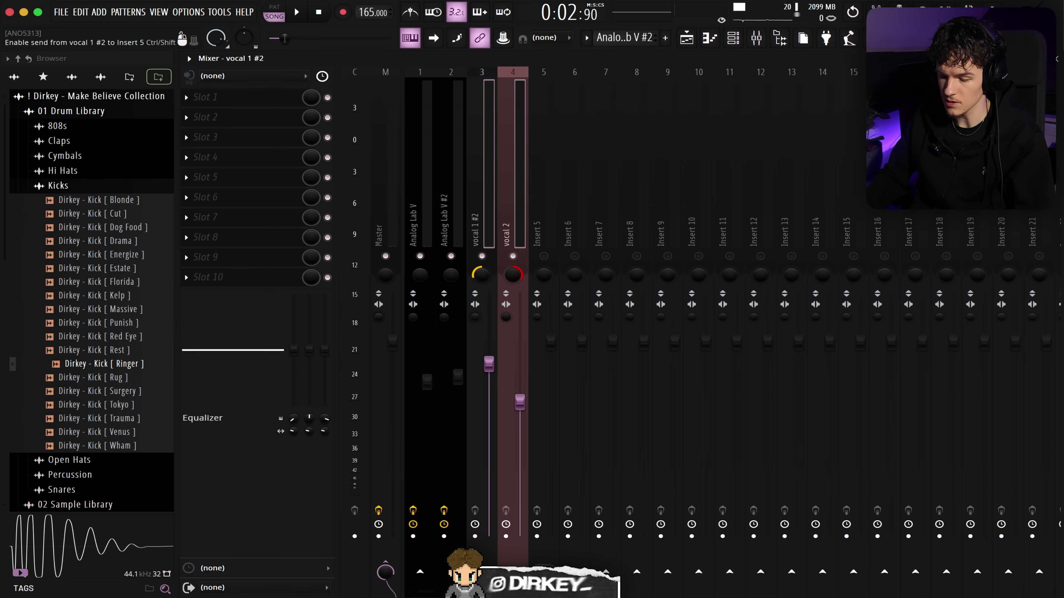
# Route the vocal 1 #2 and vocal 2 tracks to Insert 5 and load Fruity parametric EQ 2 on it.
pyautogui.click(544, 253)
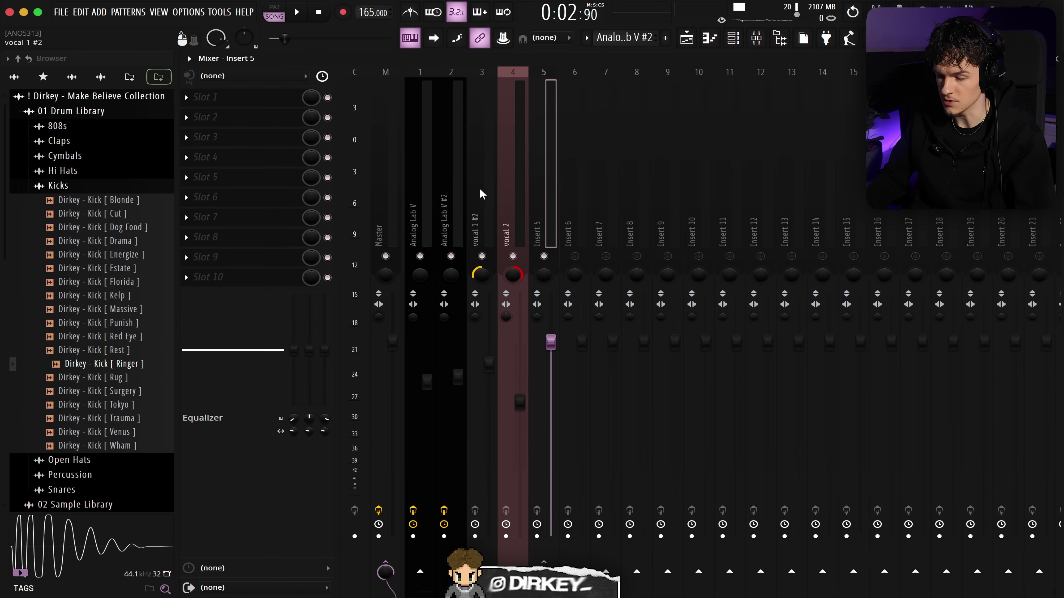
pyautogui.press('space')
pyautogui.click(239, 105)
pyautogui.click(390, 280)
# Apply the 30Hz + 18kHz cut EQ preset, lower the high cut to about 2 kHz and raise the low cut into the low mids.
pyautogui.click(702, 152)
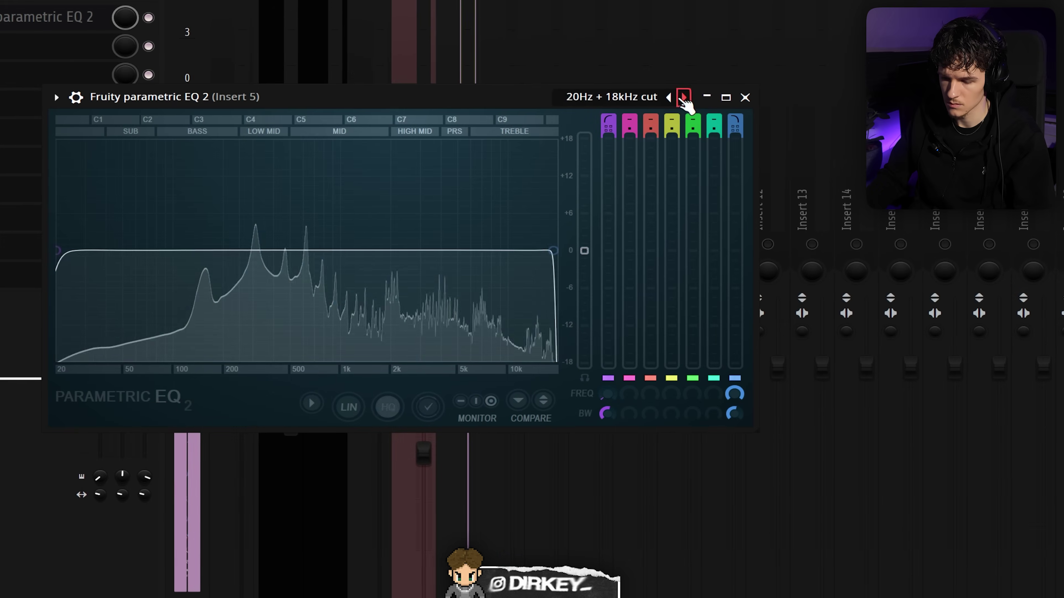
pyautogui.click(684, 97)
pyautogui.moveTo(553, 251); pyautogui.dragTo(401, 251)
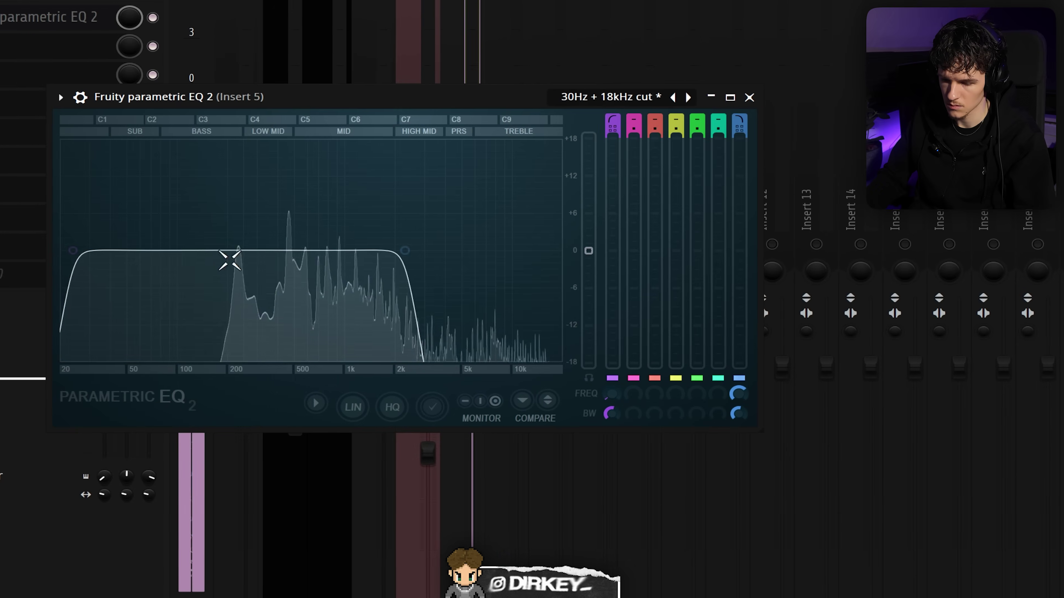
pyautogui.moveTo(58, 251); pyautogui.dragTo(296, 250)
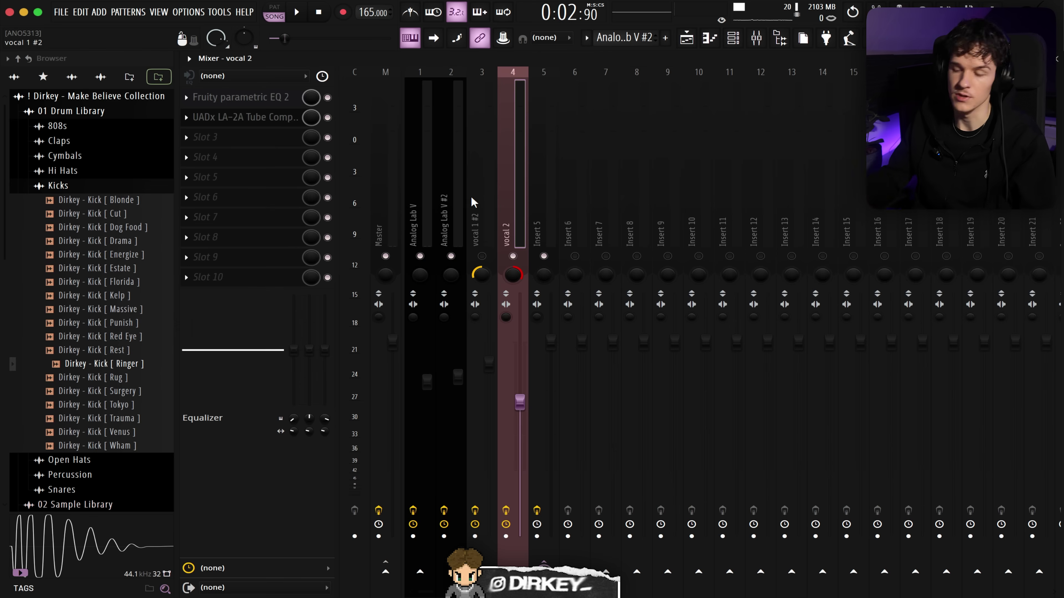
# Toggle solo on Track 1 in the playlist so all tracks are active, and play the melody together with the vocals.
pyautogui.press('space')
pyautogui.press('F5')
pyautogui.rightClick(356, 121)
pyautogui.press('space')
pyautogui.press('space')
pyautogui.rightClick(356, 122)
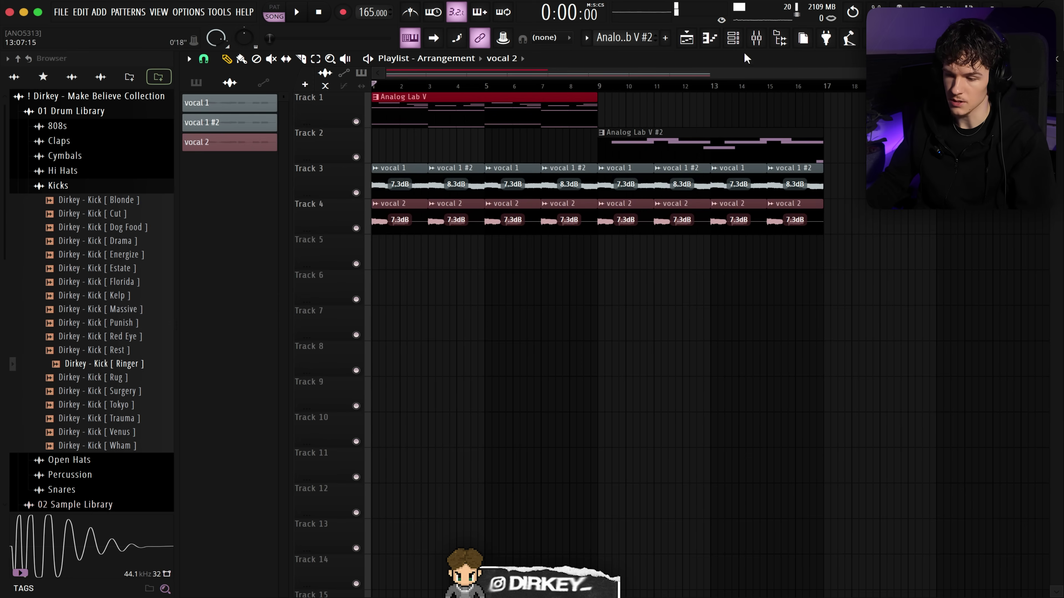
# Raise the high cut of the Insert 5 EQ to about 4.5 kHz and move its low cut slightly lower.
pyautogui.click(756, 38)
pyautogui.click(247, 97)
pyautogui.moveTo(370, 160); pyautogui.dragTo(440, 122)
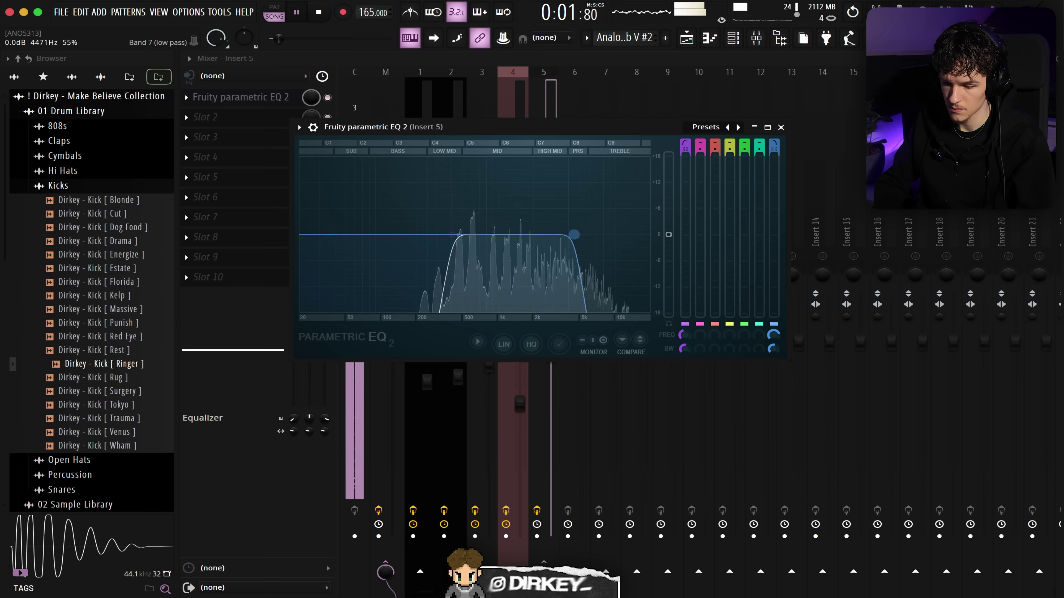
pyautogui.moveTo(453, 235); pyautogui.dragTo(441, 234)
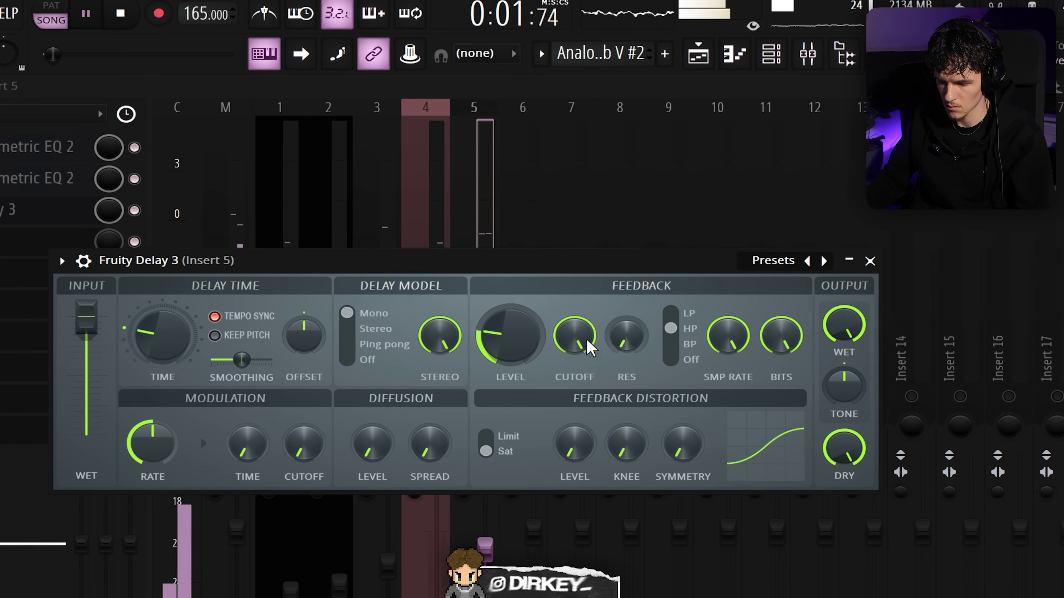
# Lower the feedback cutoff of Fruity Delay 3 on Insert 5 and place Magma Lil Tube Stereo ahead of ValhallaVintageVerb.
pyautogui.moveTo(591, 348); pyautogui.dragTo(591, 323)
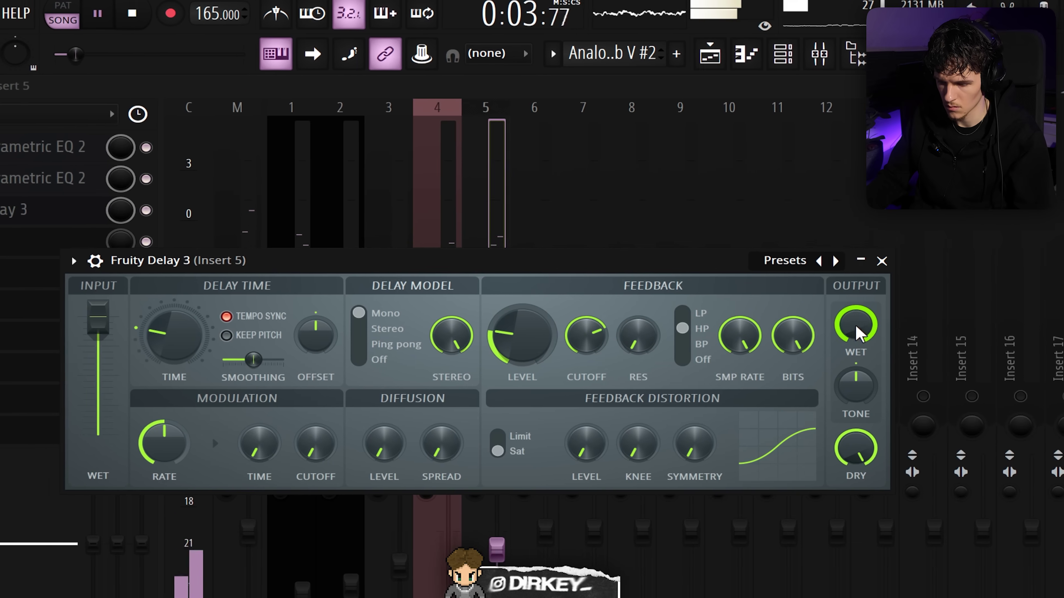
pyautogui.press('space')
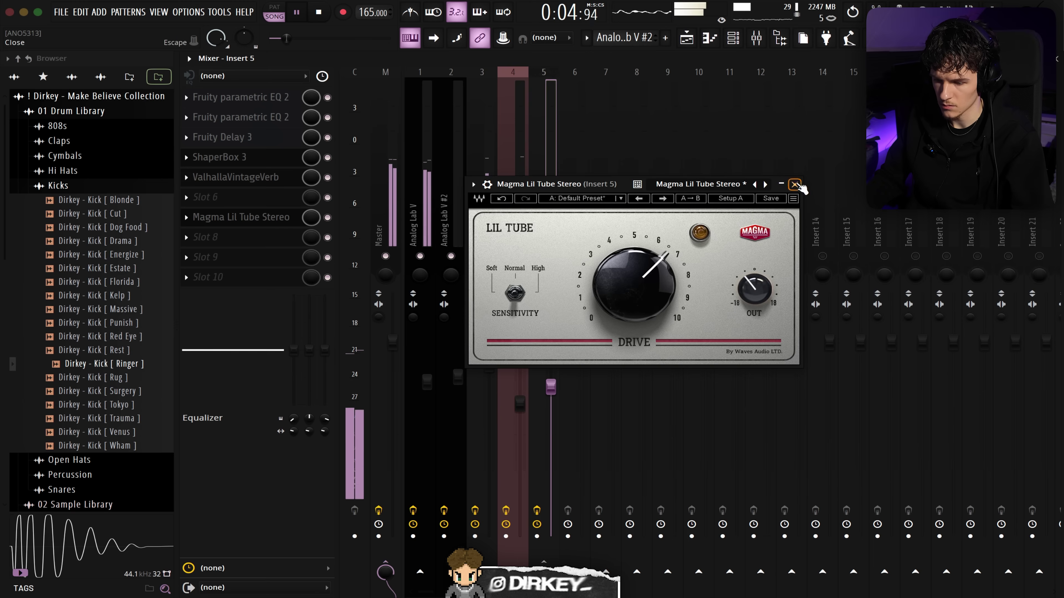
pyautogui.click(795, 185)
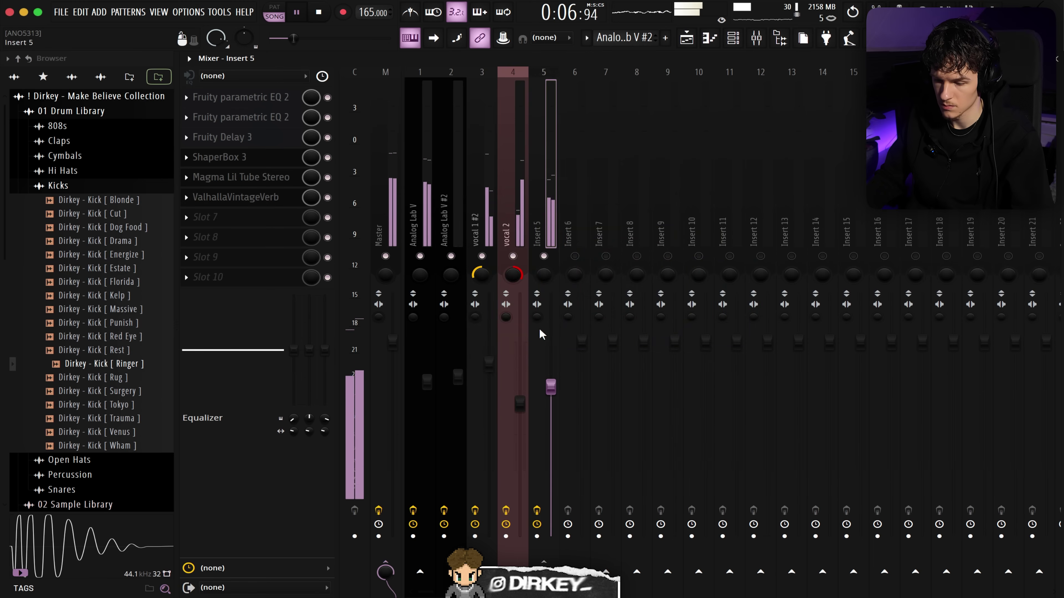
# Extend the arrangement to bar 25 with copies of the two Analog Lab V patterns, continuing the vocal 1 clips through bars 9 to 16.
pyautogui.press('F5')
pyautogui.moveTo(707, 268); pyautogui.dragTo(531, 184)
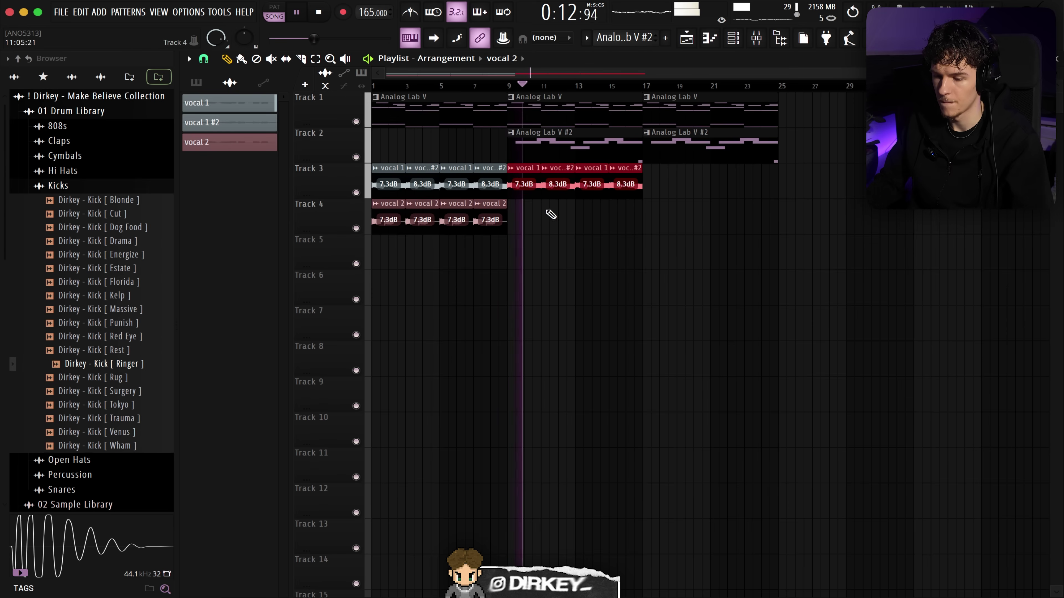
pyautogui.moveTo(755, 198); pyautogui.dragTo(717, 235)
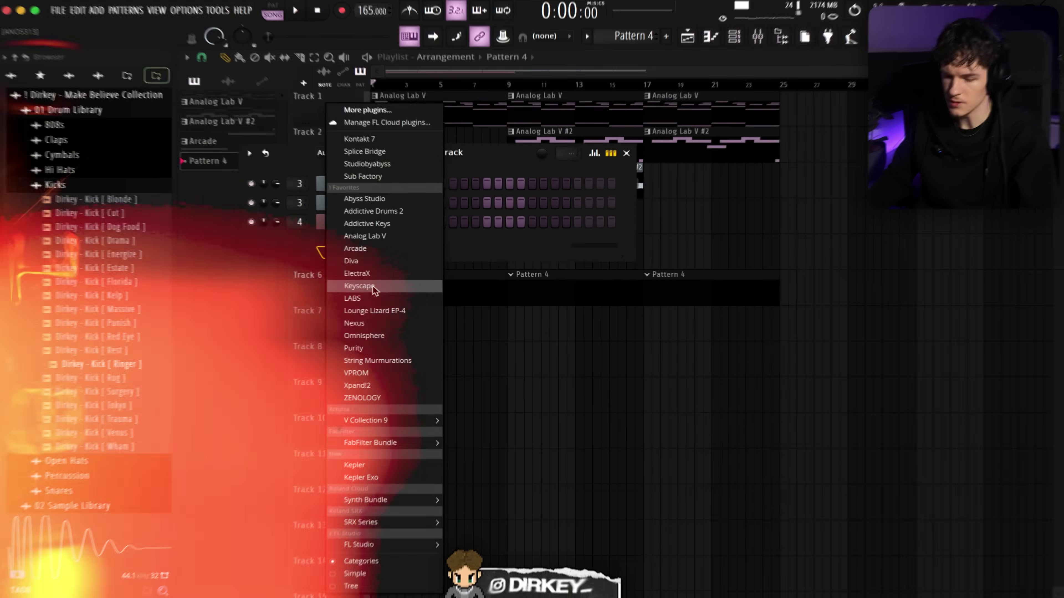
# Add Keyscape as a new instrument for Pattern 4 and load the LA Custom C7 Grand Piano patch.
pyautogui.click(361, 286)
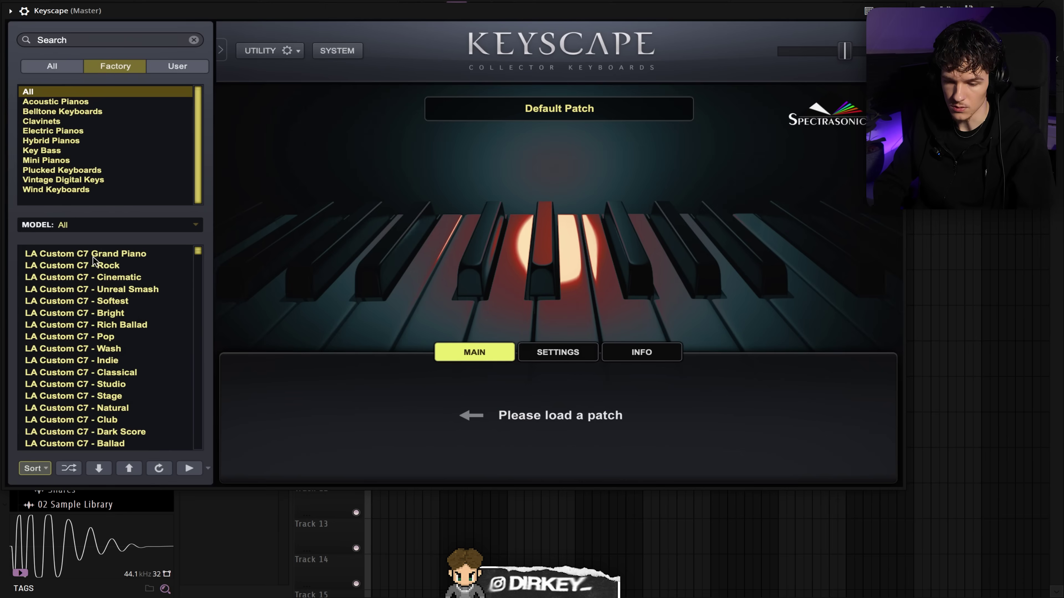
pyautogui.click(93, 255)
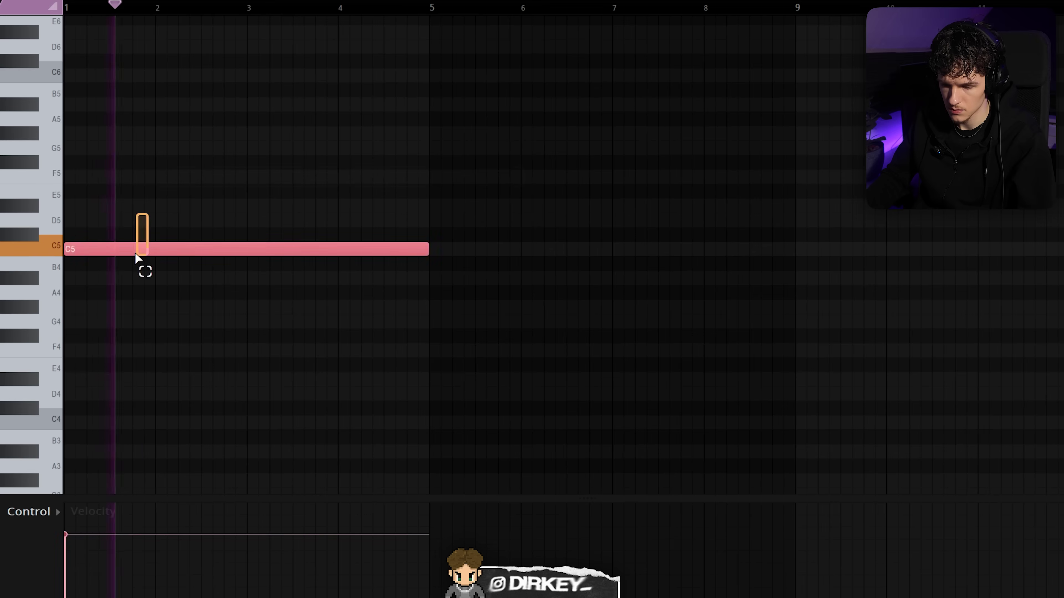
# Write two-bar piano notes C5 and G#4 over bars 1 to 4 and transpose them down two octaves to C3 and G#2.
pyautogui.moveTo(142, 266); pyautogui.dragTo(238, 262)
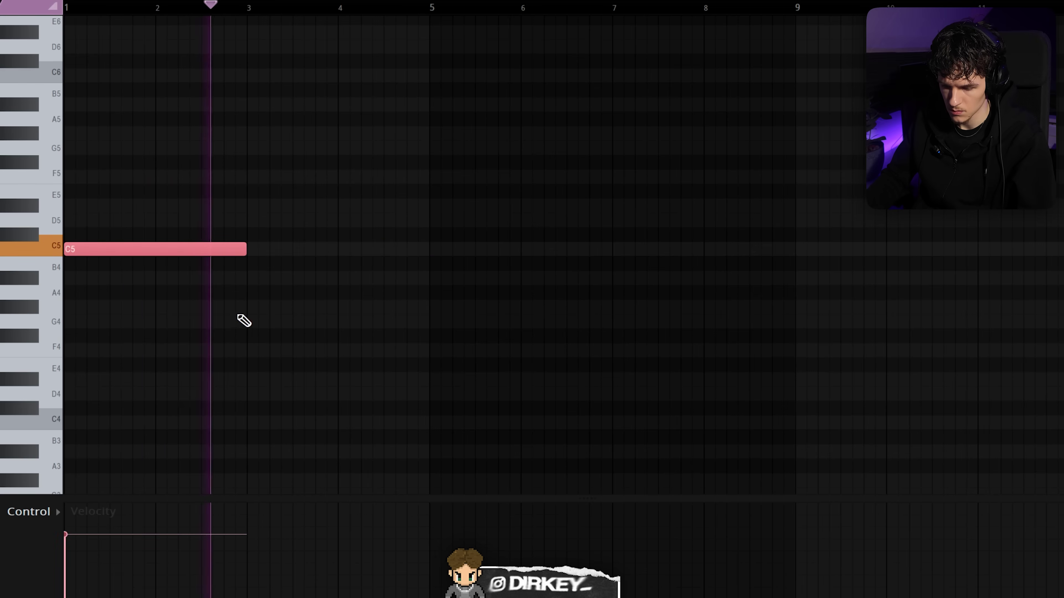
pyautogui.click(247, 307)
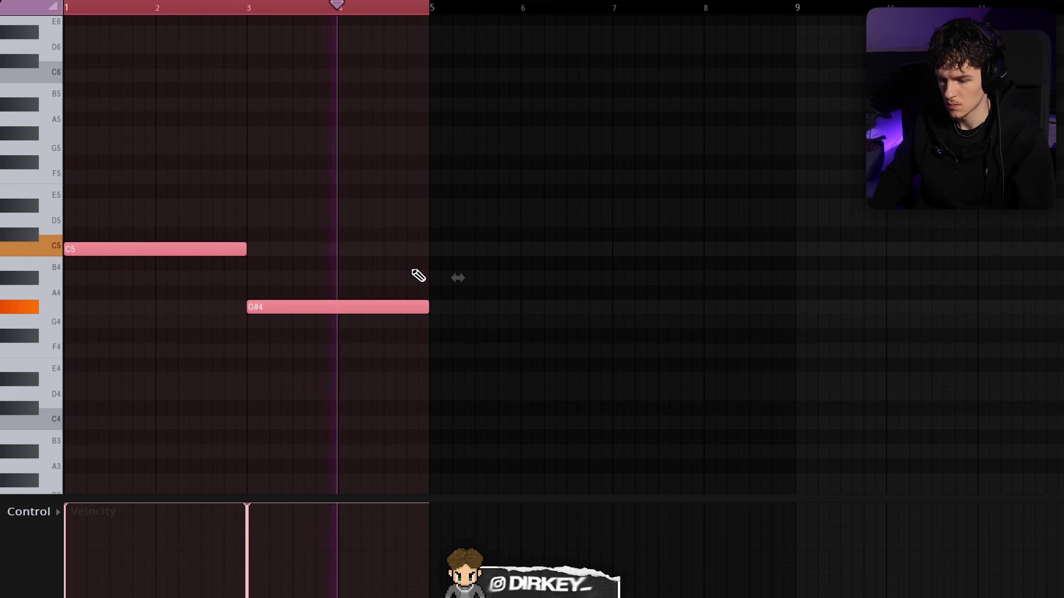
pyautogui.hotkey('ctrl', 'Down')
pyautogui.hotkey('ctrl', 'Down')
pyautogui.scroll(-5, 209, 318)
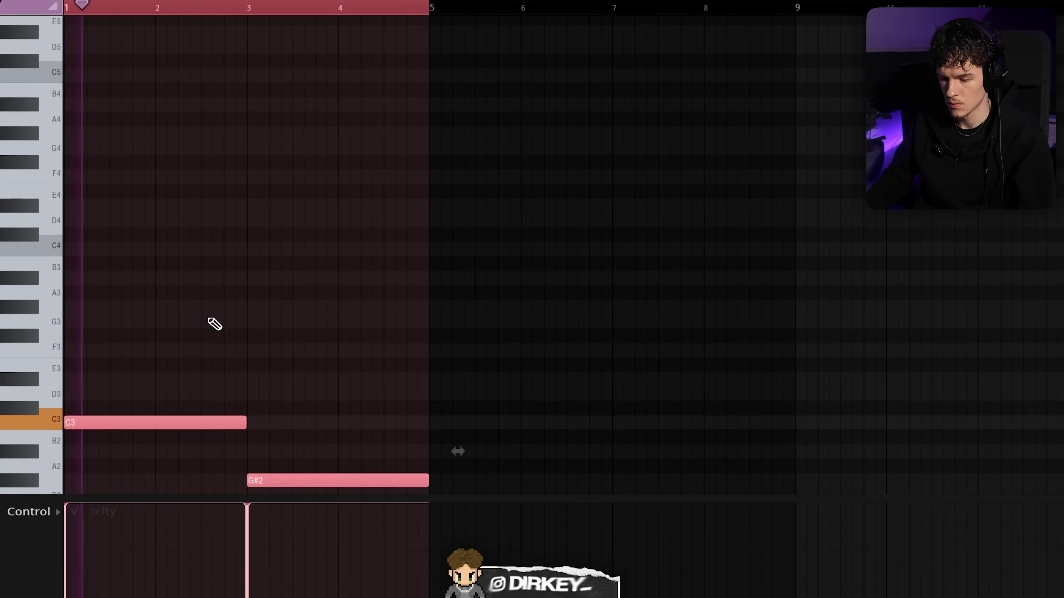
# Duplicate the C3 and G#2 bass notes one octave higher as C4 and G#3.
pyautogui.hotkey('ctrl', 'c')
pyautogui.hotkey('ctrl', 'v')
pyautogui.hotkey('ctrl', 'Up')
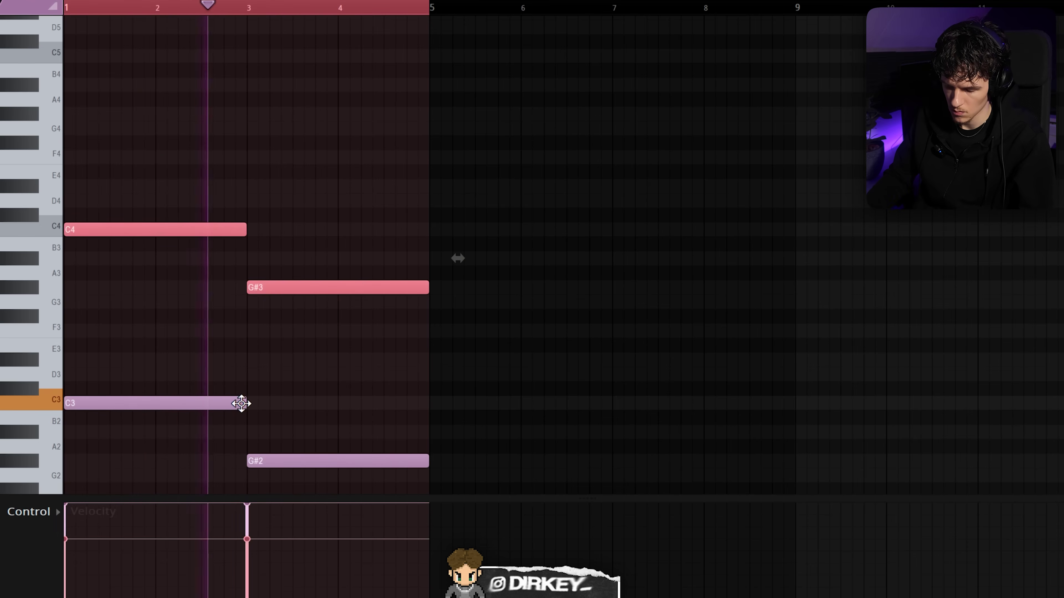
pyautogui.hotkey('ctrl', 'd')
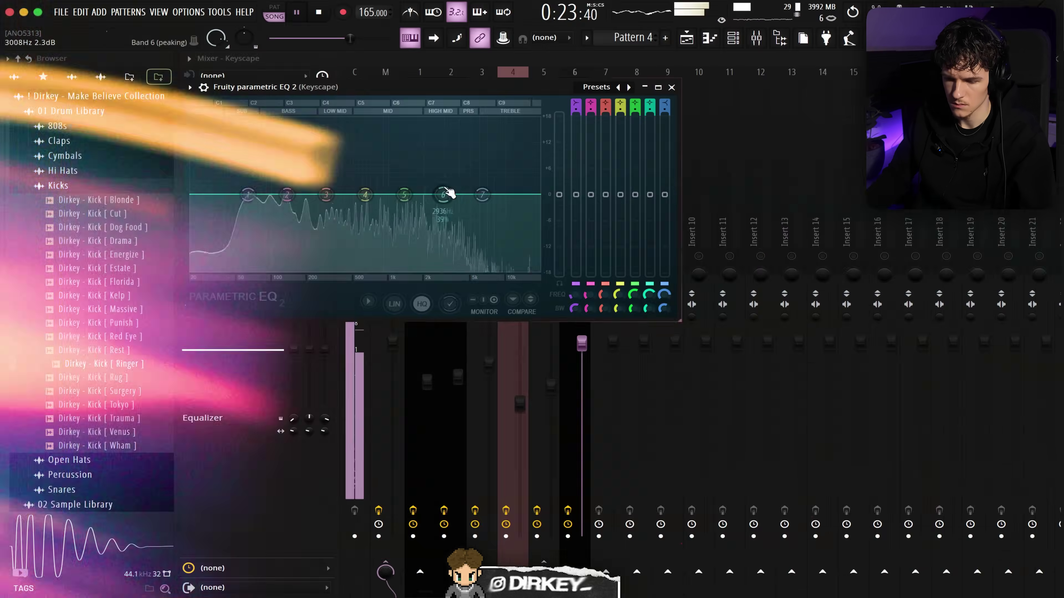
# Shape the Keyscape EQ with a band 6 boost near 5 kHz, a low-shelf cut around 60 Hz and a slight low-mid boost on band 2.
pyautogui.moveTo(447, 190); pyautogui.dragTo(477, 177)
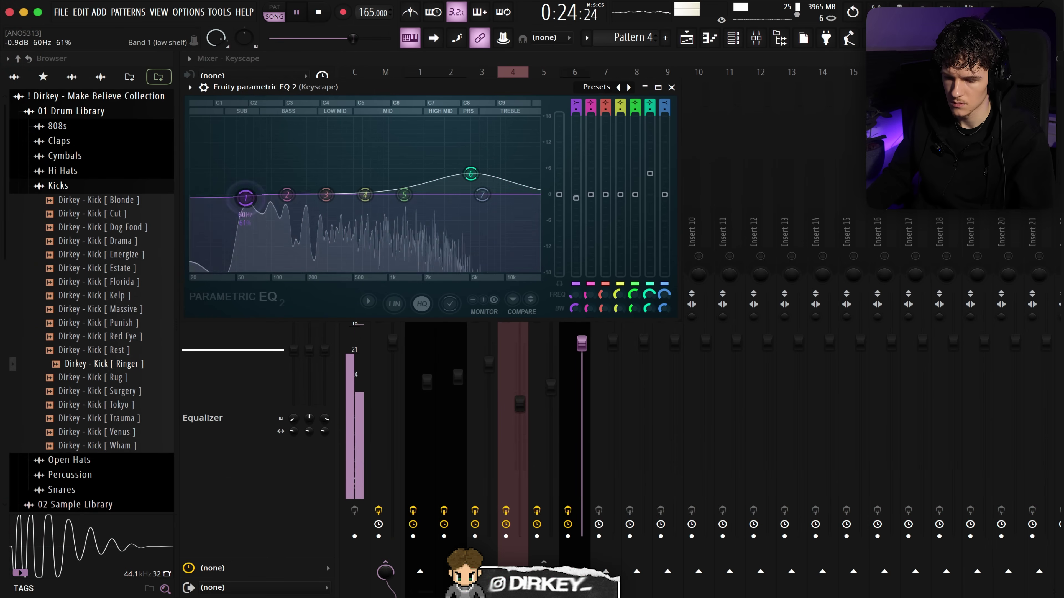
pyautogui.moveTo(248, 194); pyautogui.dragTo(254, 240)
pyautogui.moveTo(286, 195); pyautogui.dragTo(333, 185)
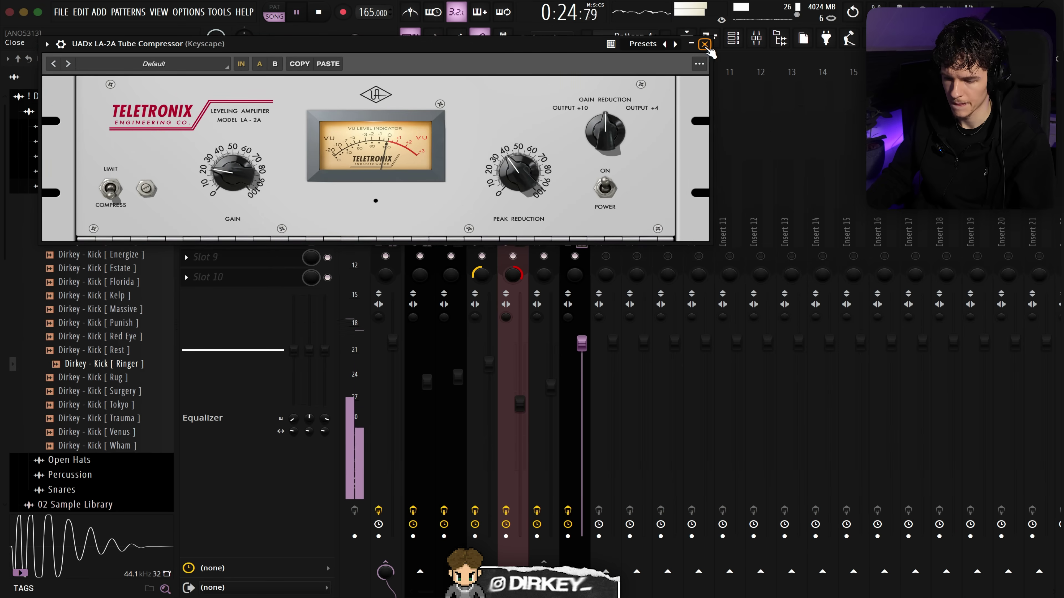
# Close the LA-2A compressor and set up a Rev PLATE-140 reverb with the EMT preset on the Keyscape track.
pyautogui.click(704, 44)
pyautogui.click(239, 160)
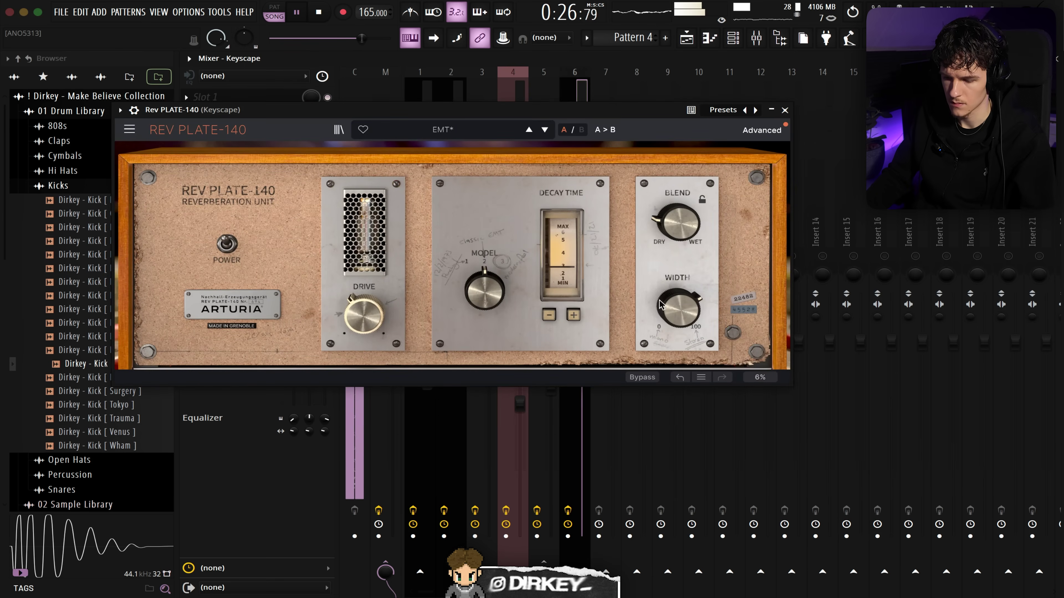
pyautogui.click(784, 109)
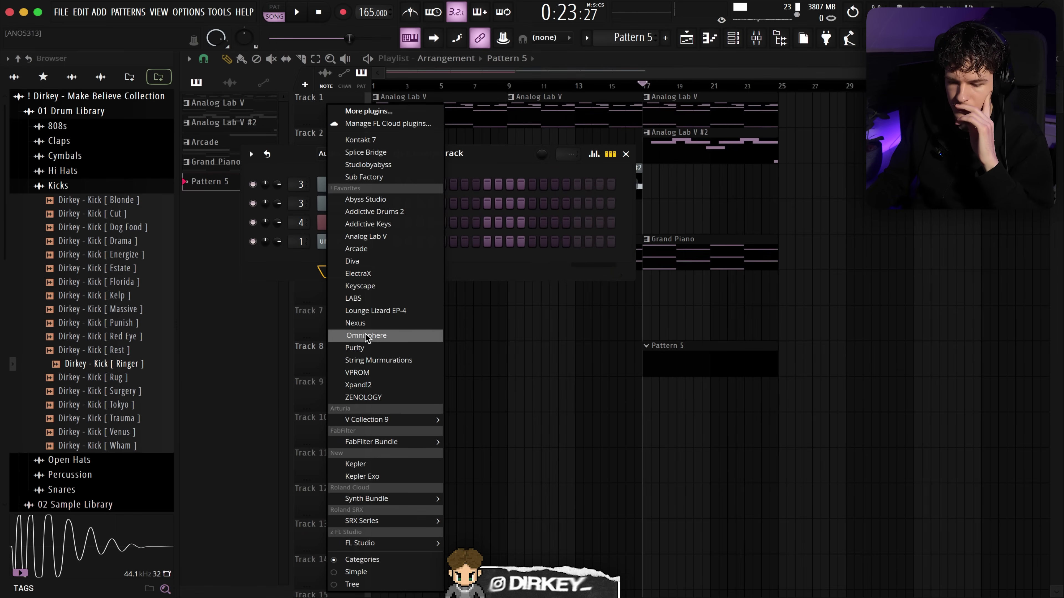
# Add Omnisphere as the instrument for Pattern 5 and choose the Neptune Strings patch from Pads + Strings.
pyautogui.click(366, 335)
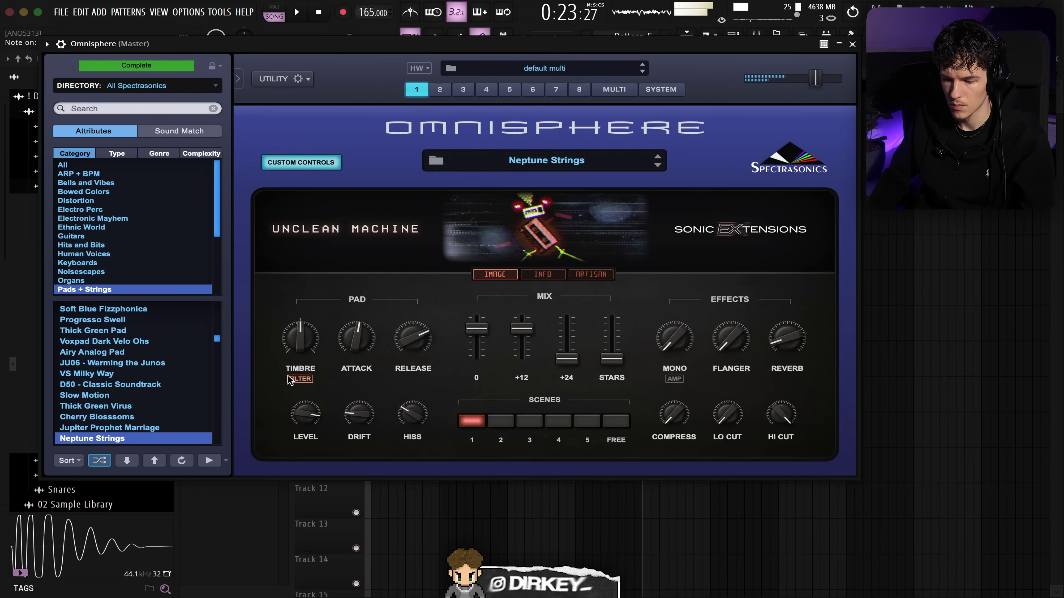
pyautogui.press('Down')
pyautogui.press('Up')
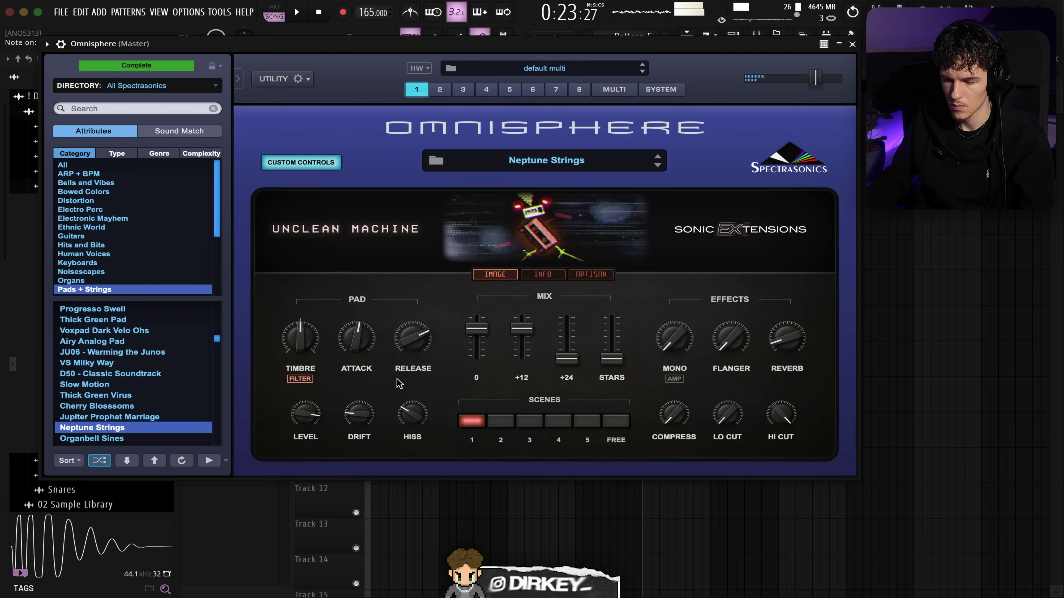
# Close Omnisphere and play back the pattern to check the G#4, C5, D#5 and G5 chord in bar 4.
pyautogui.press('Escape')
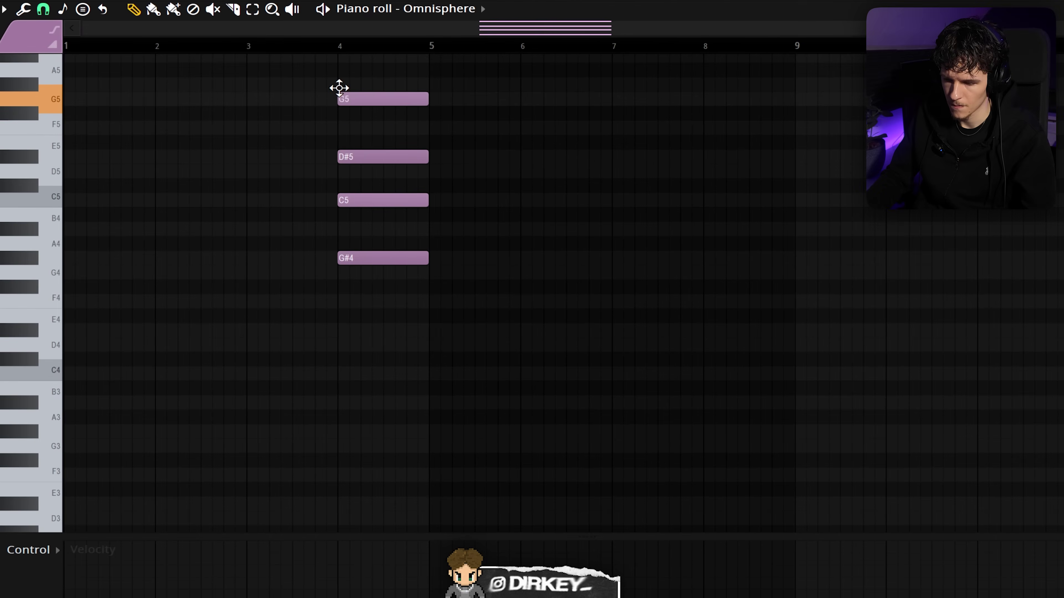
pyautogui.press('space')
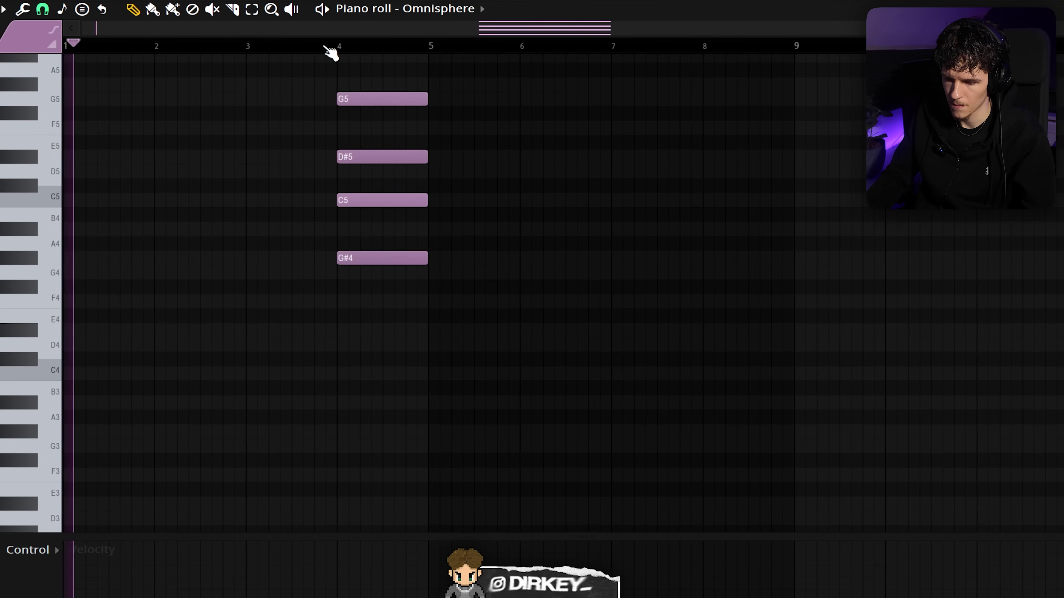
pyautogui.moveTo(464, 364); pyautogui.dragTo(349, 94)
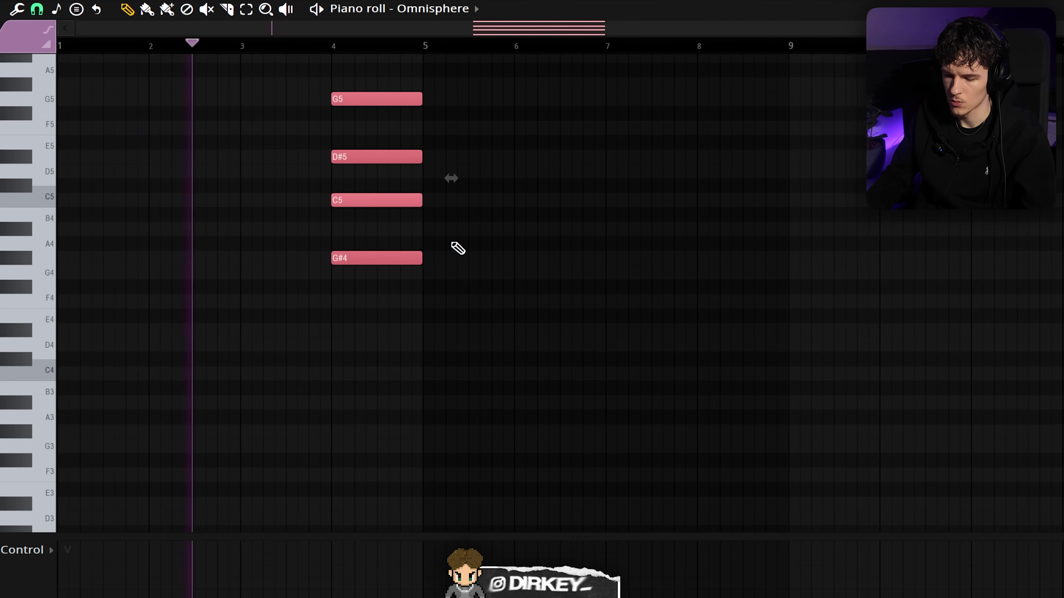
pyautogui.click(427, 219)
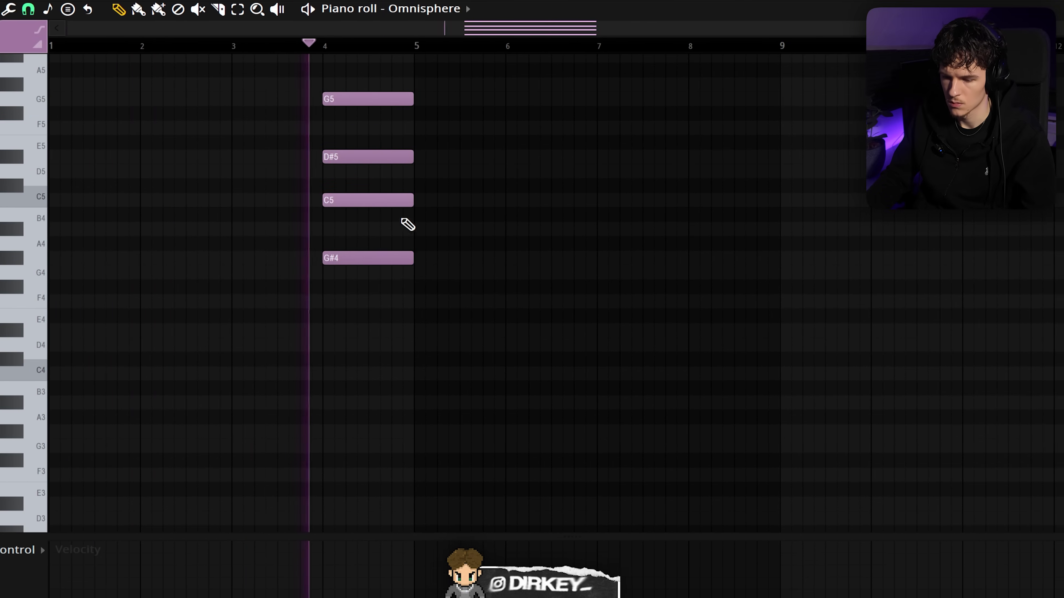
pyautogui.moveTo(521, 333); pyautogui.dragTo(728, 101)
pyautogui.click(628, 218)
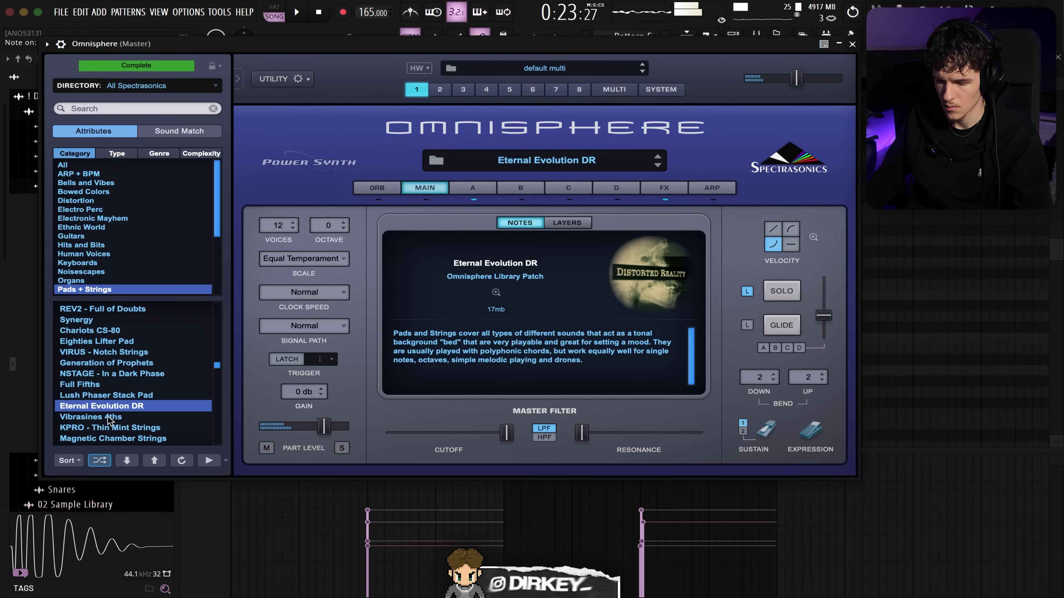
# Audition the Pads + Strings patches that follow Eternal Evolution DR in Omnisphere.
pyautogui.press('Down')
pyautogui.press('Down')
pyautogui.press('Down')
pyautogui.press('Down')
pyautogui.press('Down')
pyautogui.press('Down')
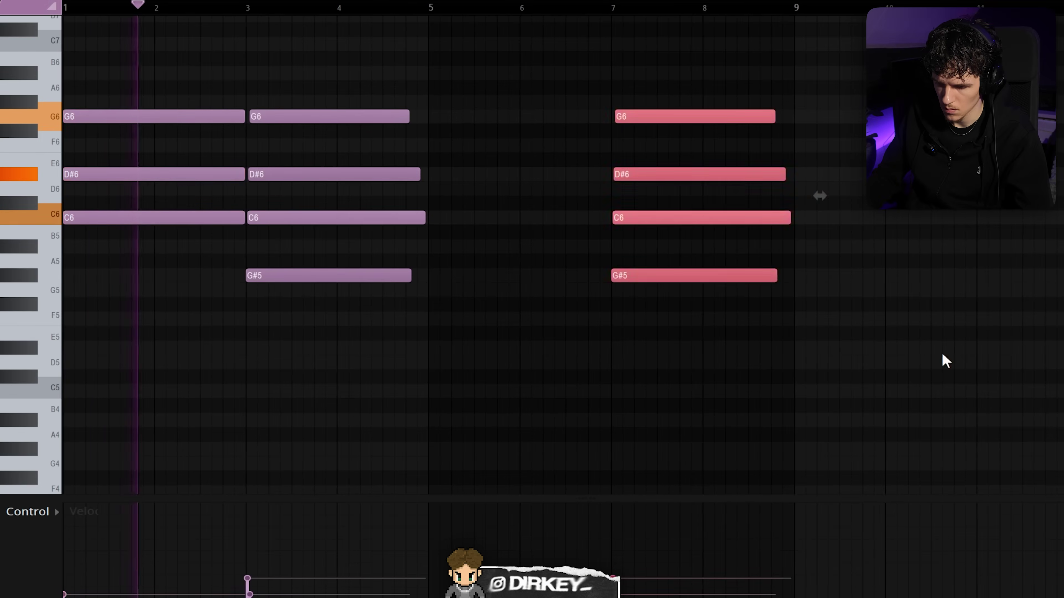
# Duplicate the string chords of bars 1–4 into bars 5–8.
pyautogui.moveTo(473, 67); pyautogui.dragTo(90, 313)
pyautogui.hotkey('ctrl', 'b')
pyautogui.click(475, 74)
pyautogui.rightClick(475, 74)
# Randomize the velocities of all the string chord notes slightly.
pyautogui.hotkey('ctrl', 'a')
pyautogui.hotkey('alt', 'r')
pyautogui.moveTo(405, 375)
pyautogui.mouseDown()
pyautogui.moveTo(405, 363)
pyautogui.moveTo(408, 379)
pyautogui.mouseUp()
pyautogui.click(540, 463)
pyautogui.click(848, 379)
pyautogui.rightClick(848, 379)
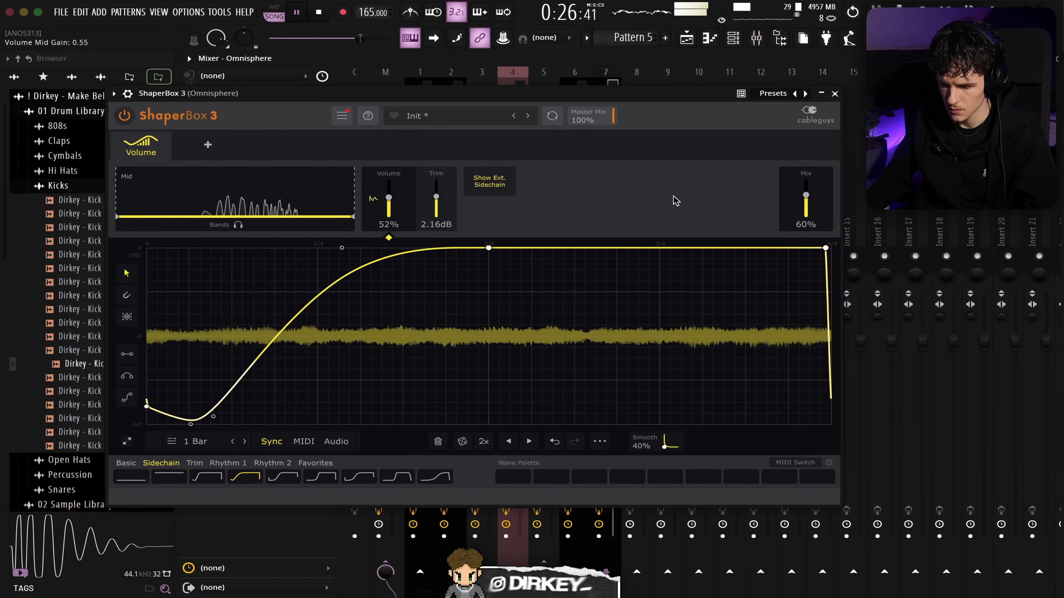
# Close the ShaperBox 3 editor and shorten the vocal 2 clip at bar 27 in the playlist.
pyautogui.click(834, 93)
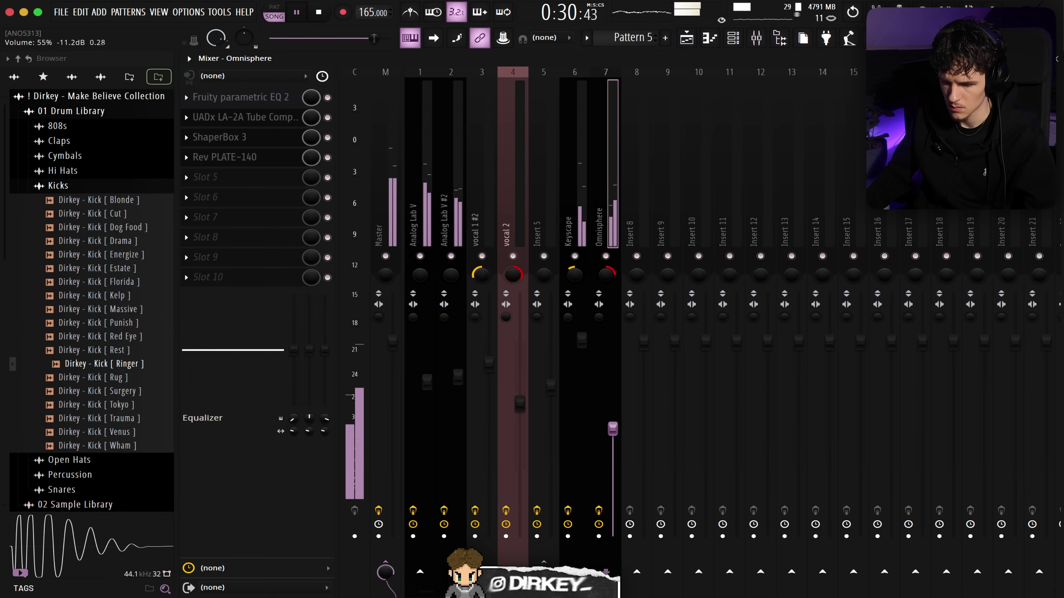
pyautogui.press('F7')
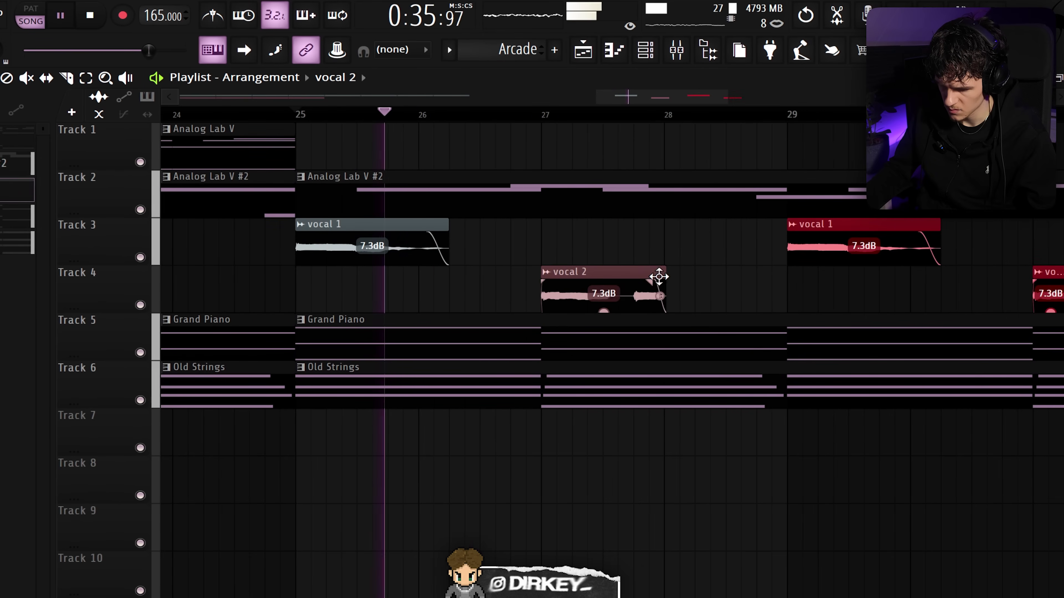
pyautogui.moveTo(653, 277); pyautogui.dragTo(634, 268)
pyautogui.scroll(-4, 558, 100)
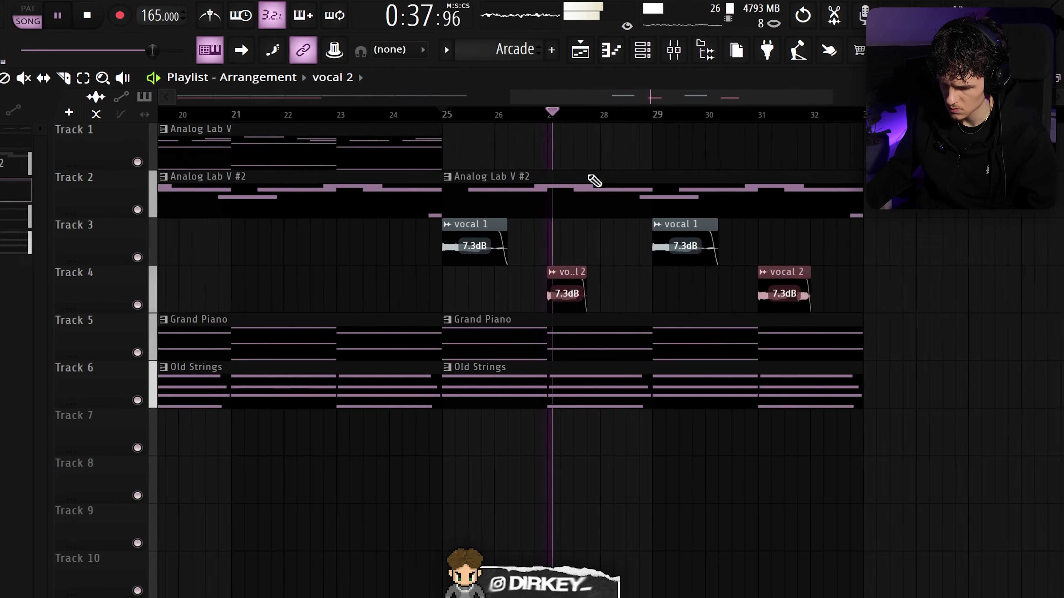
# Replace the vocal clips at bars 29 and 31 with copies of the vocal clips at bars 25 and 27.
pyautogui.moveTo(594, 181); pyautogui.dragTo(812, 298)
pyautogui.press('Delete')
pyautogui.moveTo(630, 219); pyautogui.dragTo(444, 308)
pyautogui.moveTo(499, 248); pyautogui.dragTo(702, 247)
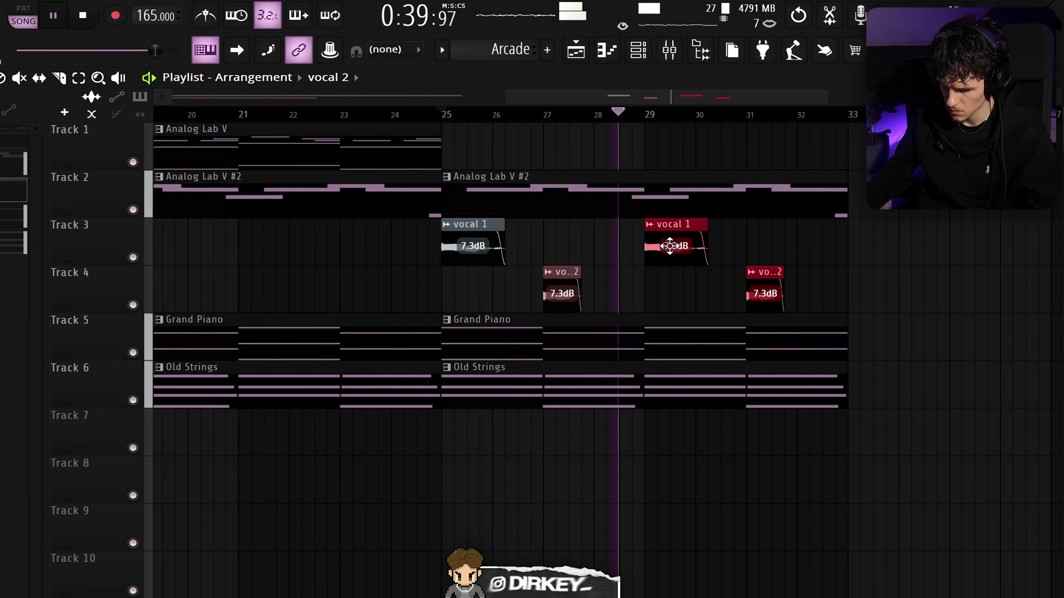
# Remove the Old Strings clip that starts at bar 17 on Track 6.
pyautogui.scroll(-5, 503, 130)
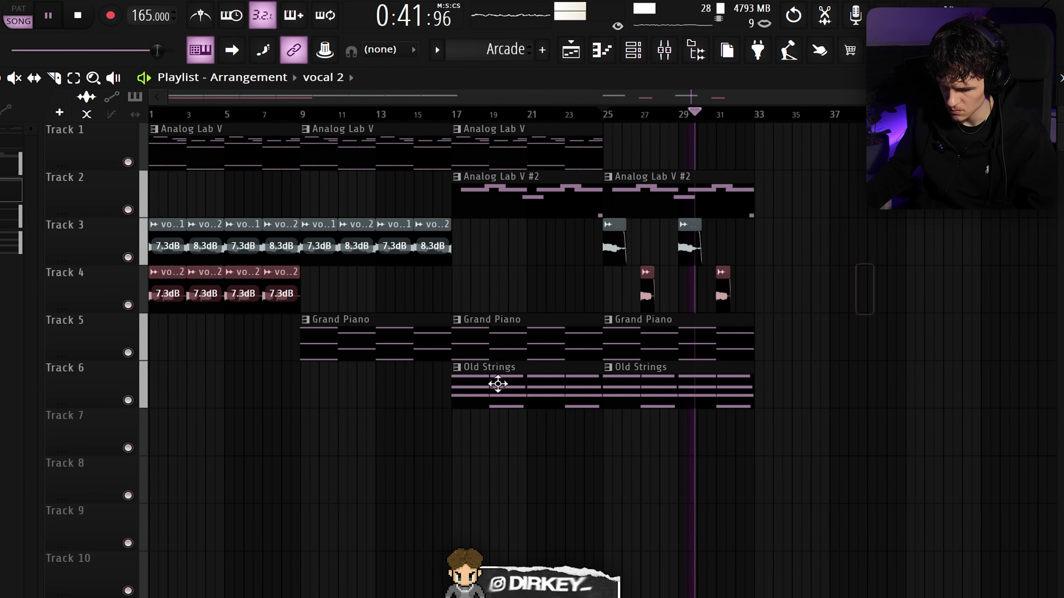
pyautogui.rightClick(498, 380)
pyautogui.scroll(2, 720, 113)
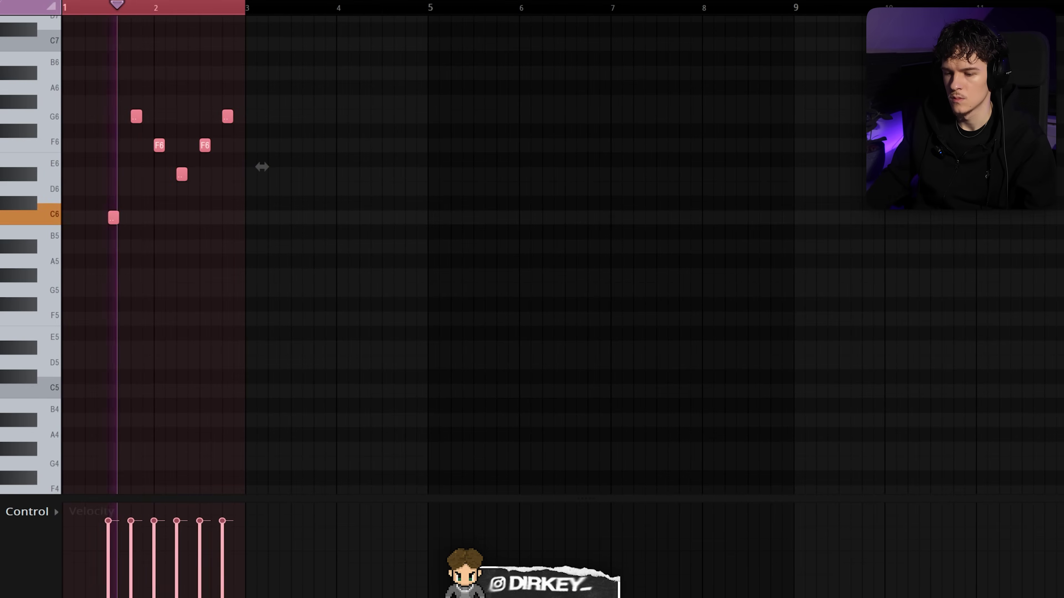
# Duplicate the two-bar melody into bars 3–4 and lower the copy's last note to C6.
pyautogui.hotkey('ctrl', 'b')
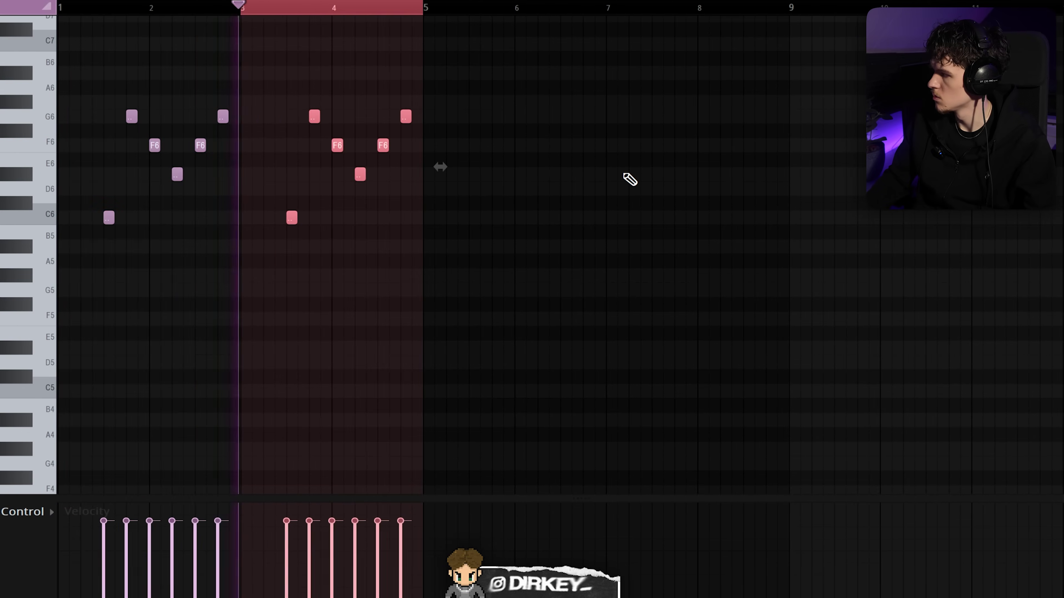
pyautogui.hotkey('ctrl', 'd')
pyautogui.moveTo(401, 117); pyautogui.dragTo(400, 218)
# Repeat the four-bar melody in bars 5–8 and randomize the note velocities.
pyautogui.hotkey('ctrl', 'a')
pyautogui.hotkey('ctrl', 'b')
pyautogui.hotkey('ctrl', 'd')
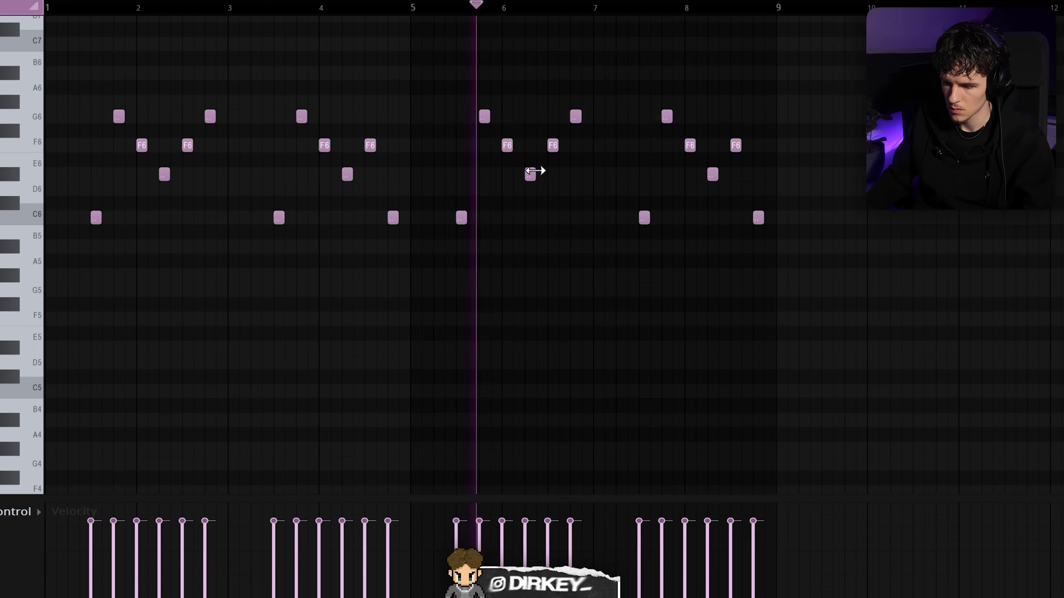
pyautogui.hotkey('alt', 'r')
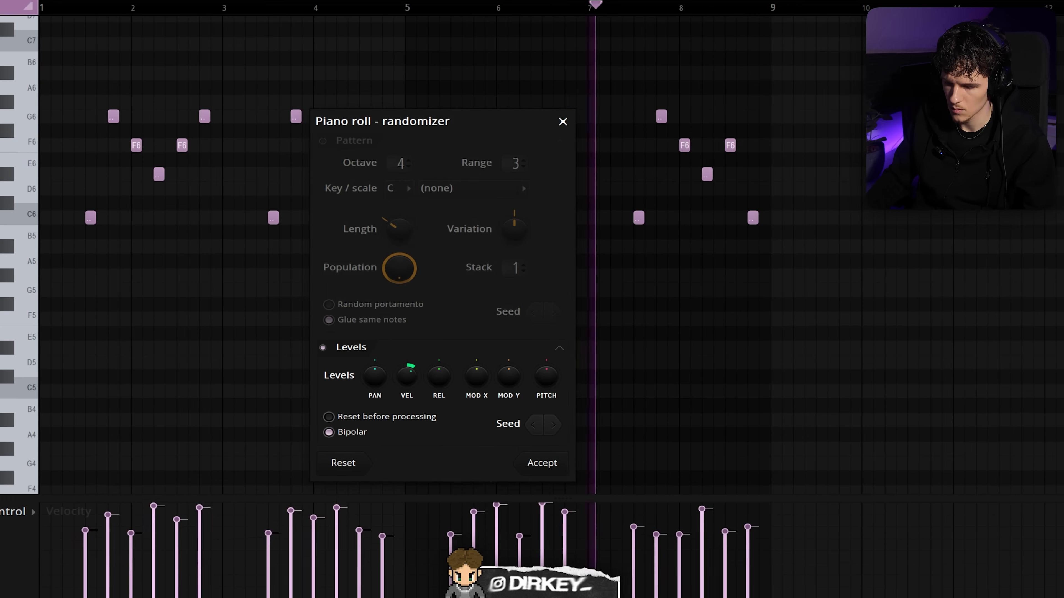
pyautogui.click(543, 463)
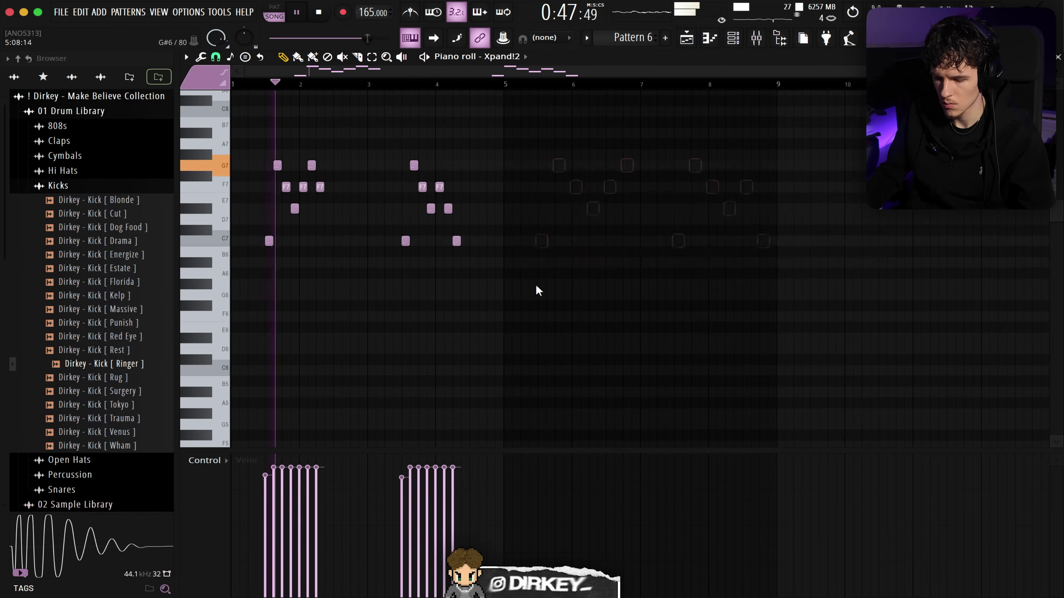
# Randomize the velocities of the four-bar Xpand!2 melody and duplicate it into bars 5–8.
pyautogui.hotkey('alt', 'r')
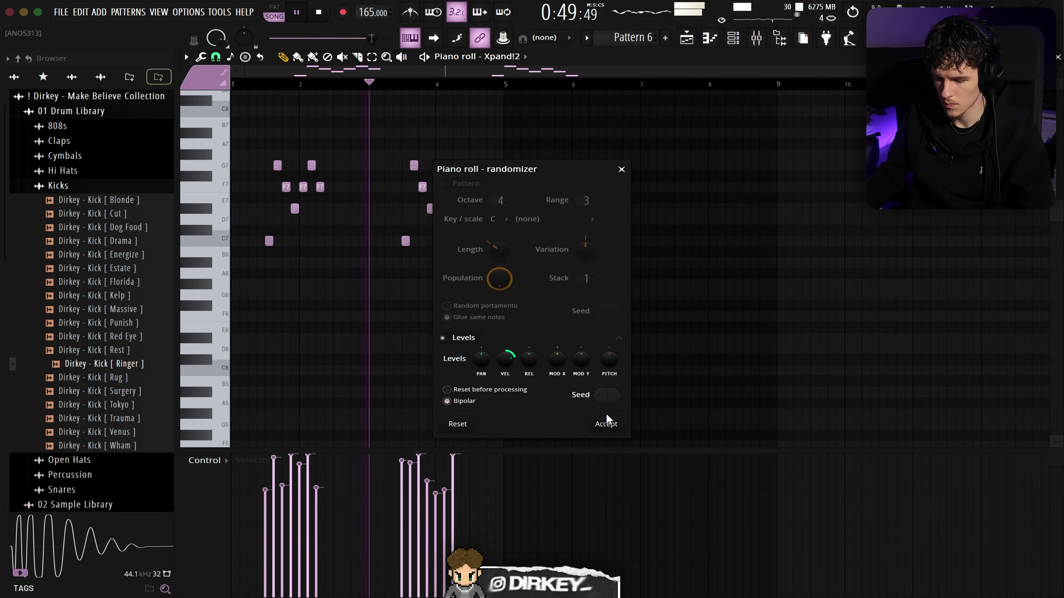
pyautogui.click(606, 423)
pyautogui.hotkey('ctrl', 'd')
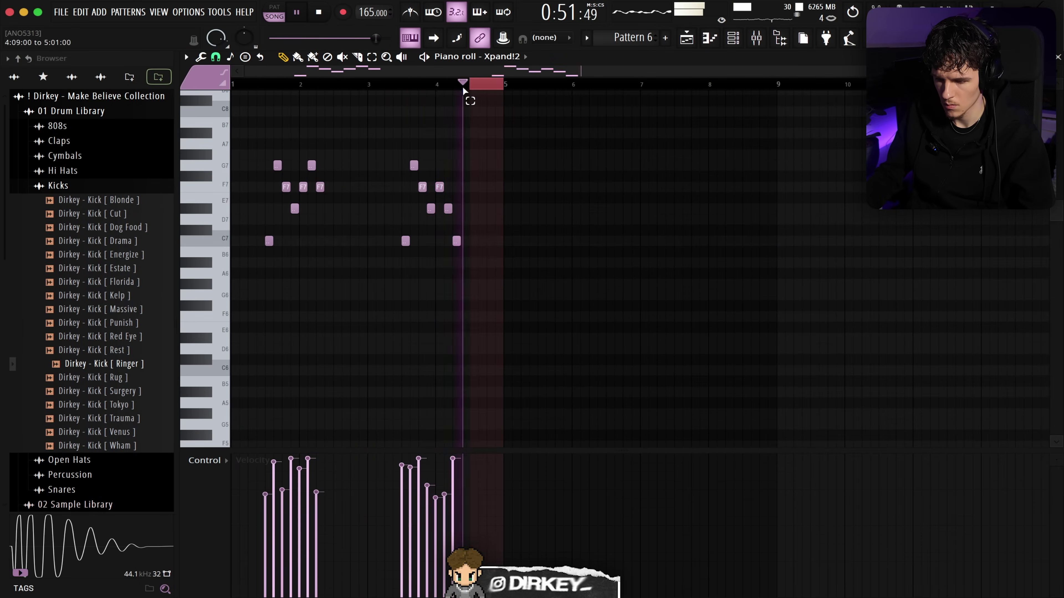
pyautogui.hotkey('ctrl', 'b')
pyautogui.click(731, 42)
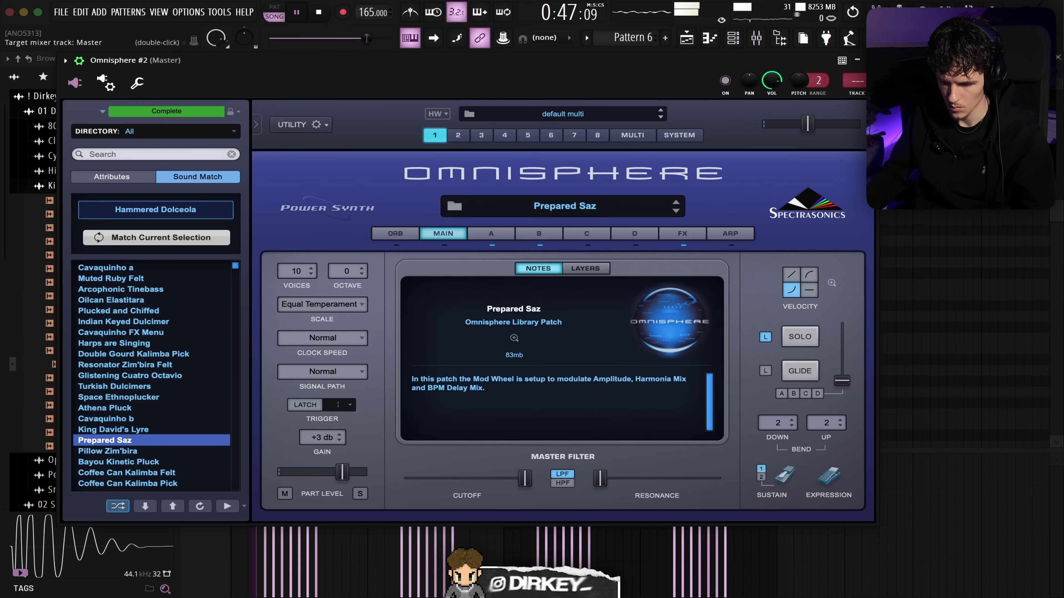
# Close Omnisphere #2 and add HalfTime to slot 2 of its mixer track.
pyautogui.press('Escape')
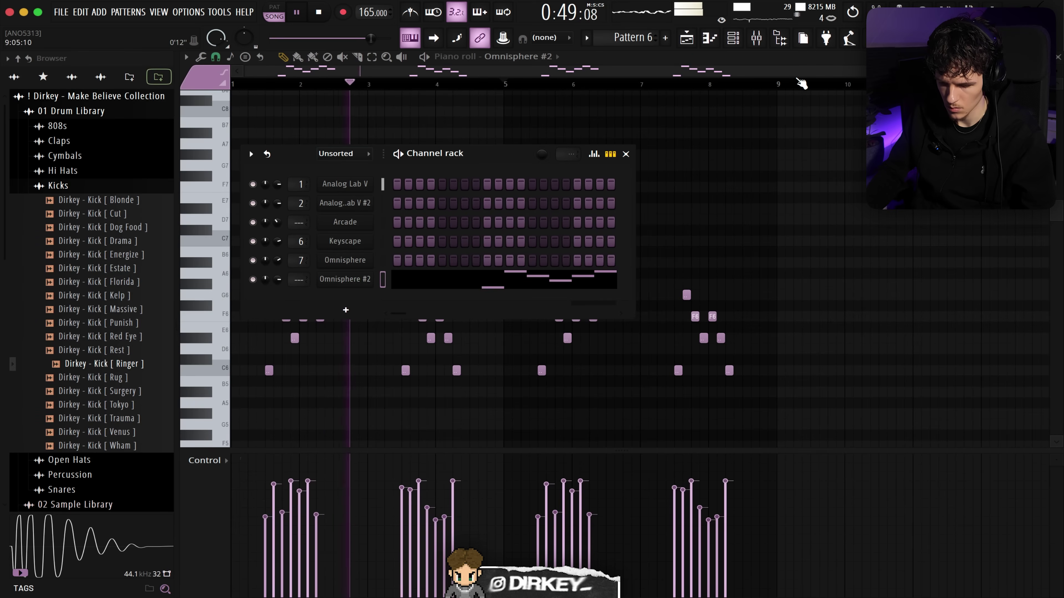
pyautogui.press('F9')
pyautogui.click(268, 117)
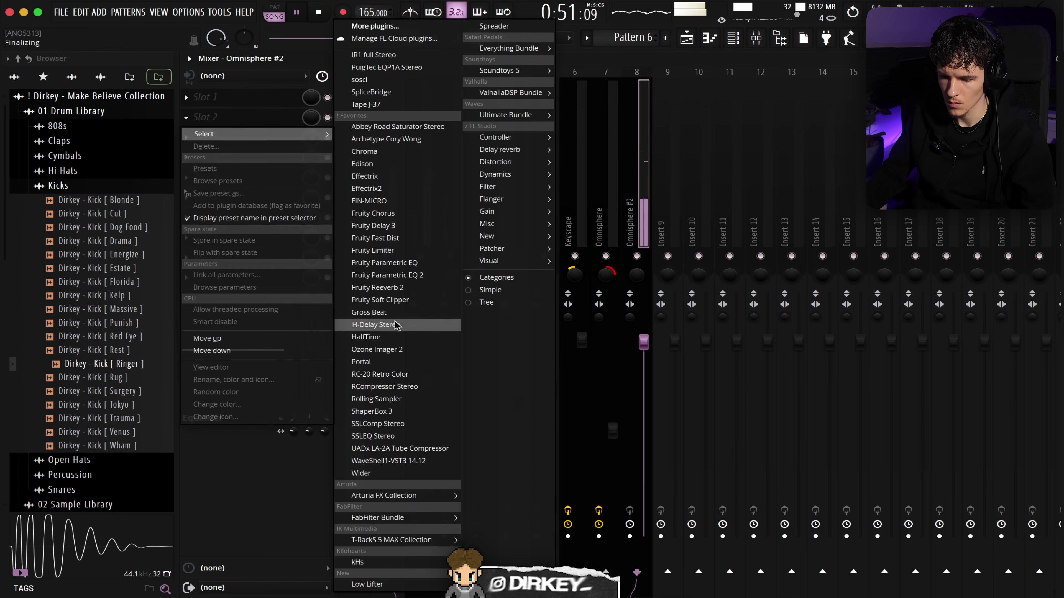
pyautogui.click(379, 340)
pyautogui.press('Escape')
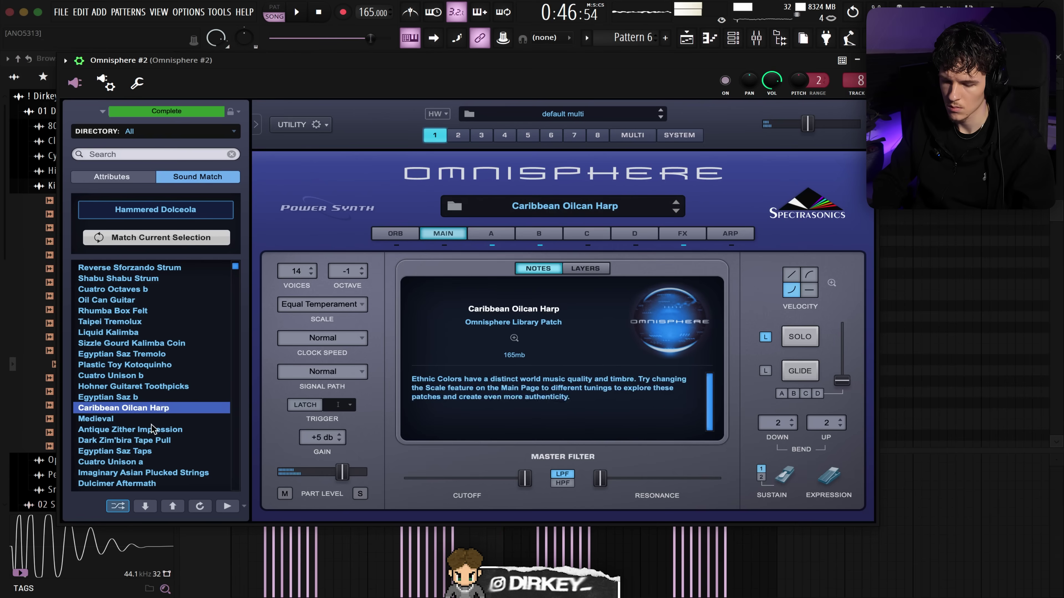
# Load the Medieval patch from the Sound Match results in Omnisphere #2.
pyautogui.click(153, 422)
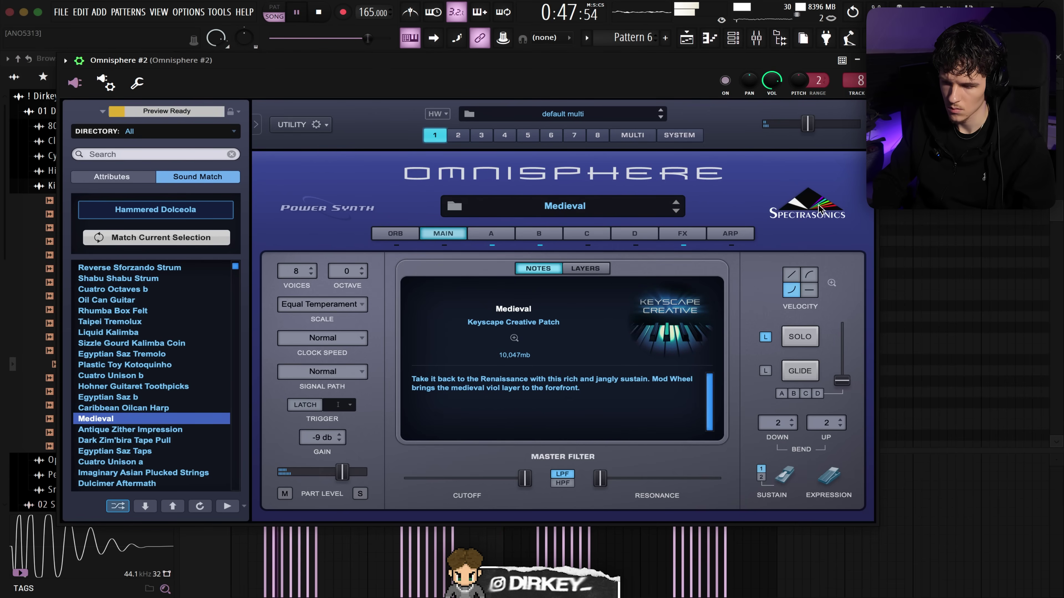